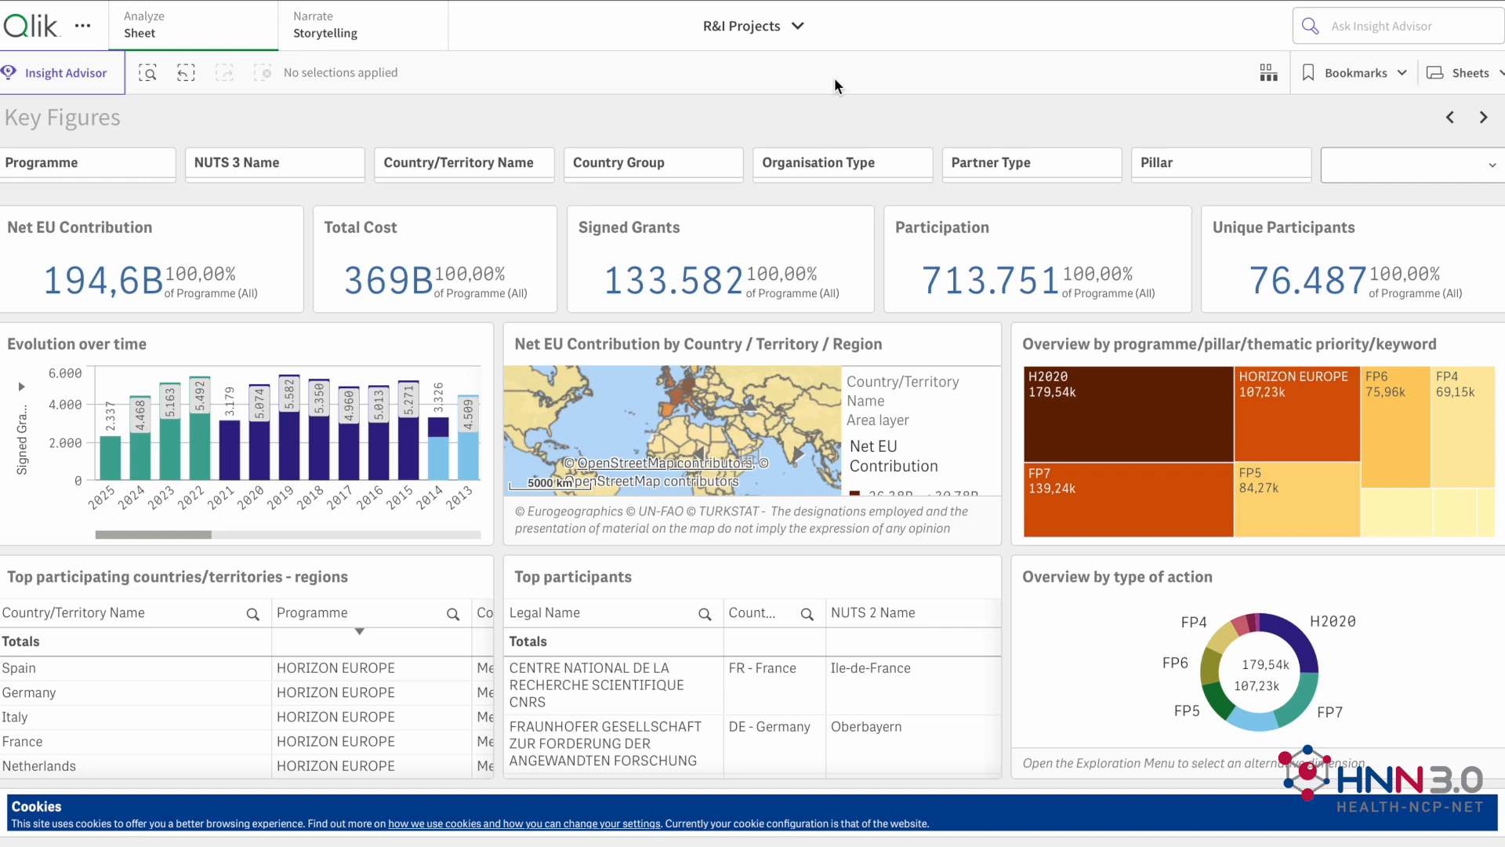
# Step: Open the Self-service BI sheet and filter Programme to HORIZON EUROPE
pyautogui.click(1472, 75)
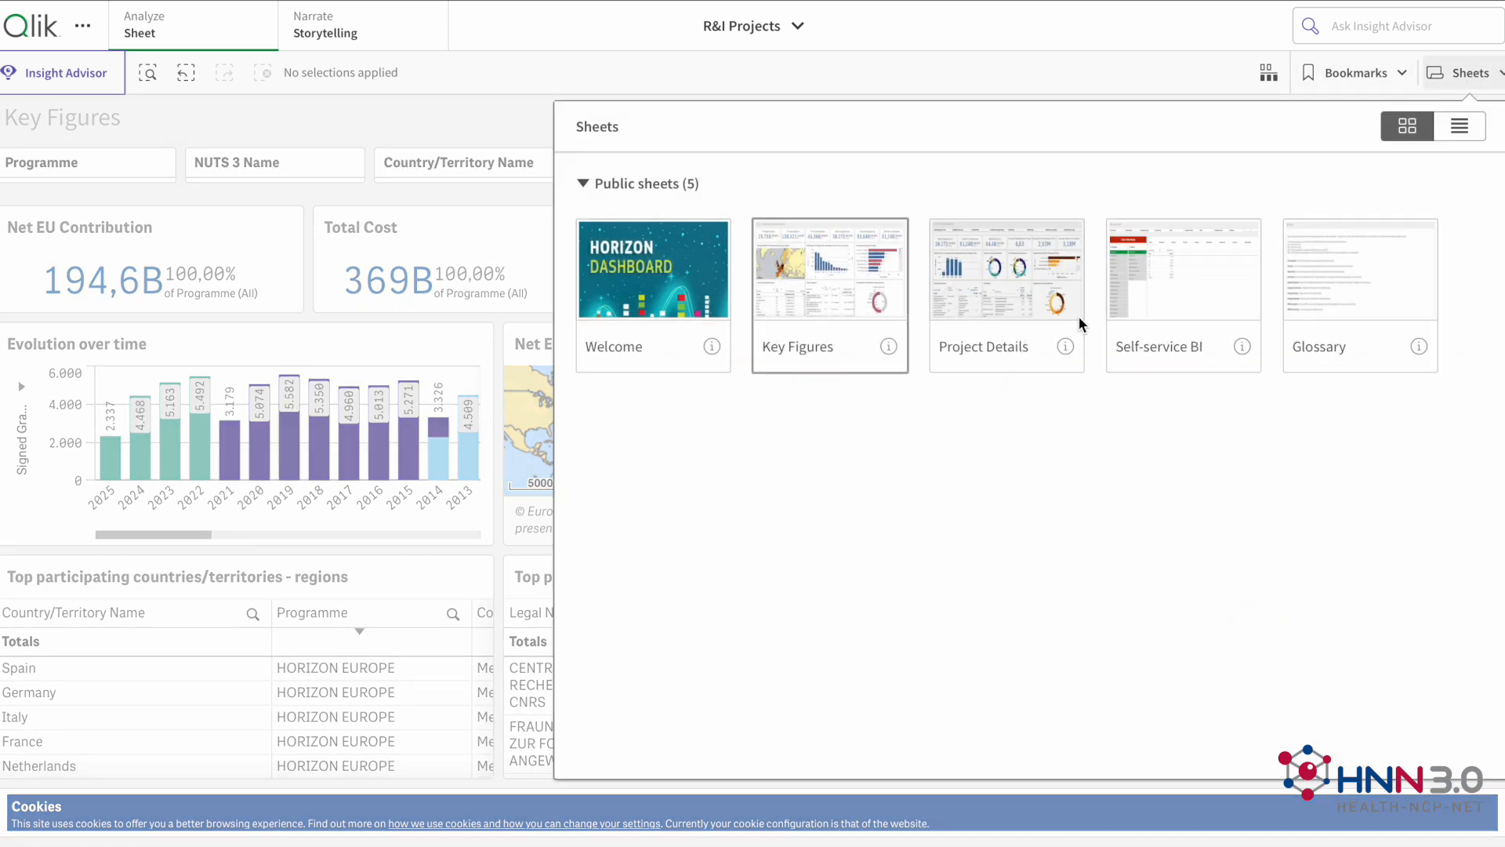
pyautogui.click(1182, 292)
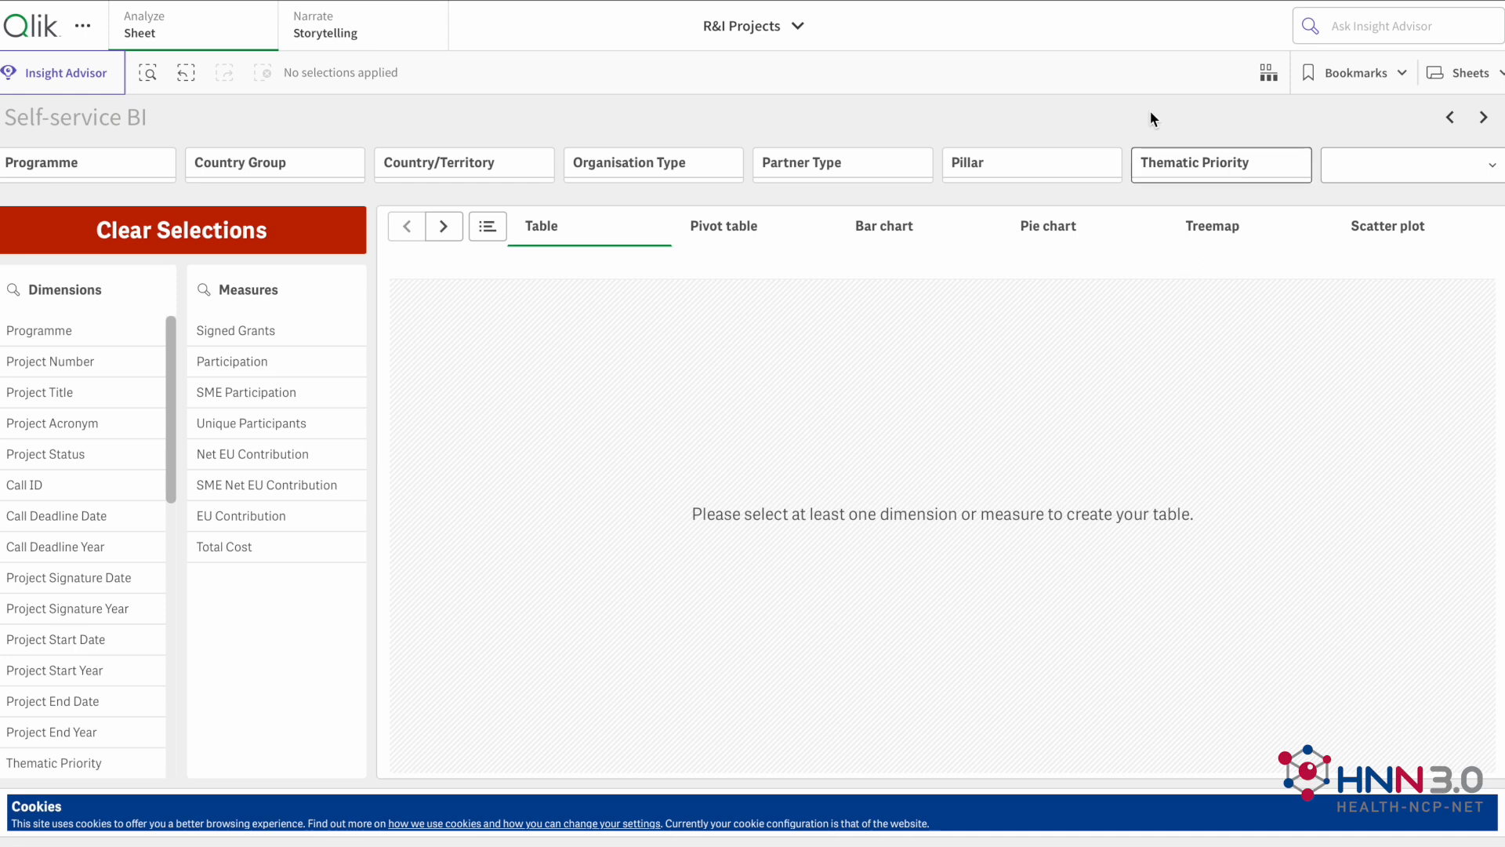
pyautogui.click(137, 165)
pyautogui.write('hori')
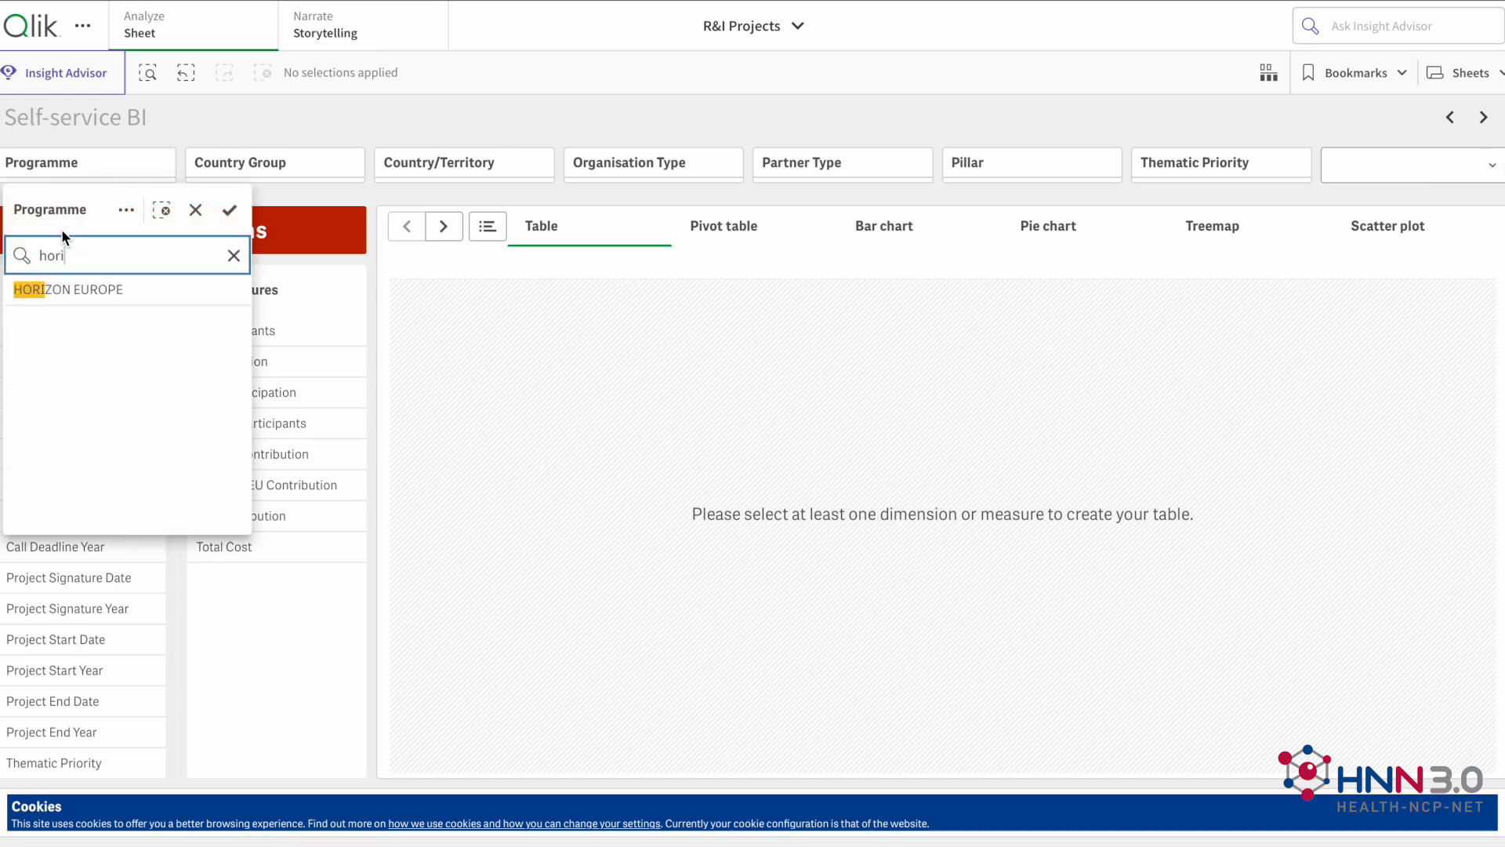
pyautogui.press('Return')
pyautogui.click(227, 209)
# Step: Find United Kingdom in the Country/Territory filter and apply it as the selection
pyautogui.click(399, 163)
pyautogui.write('united')
pyautogui.click(527, 322)
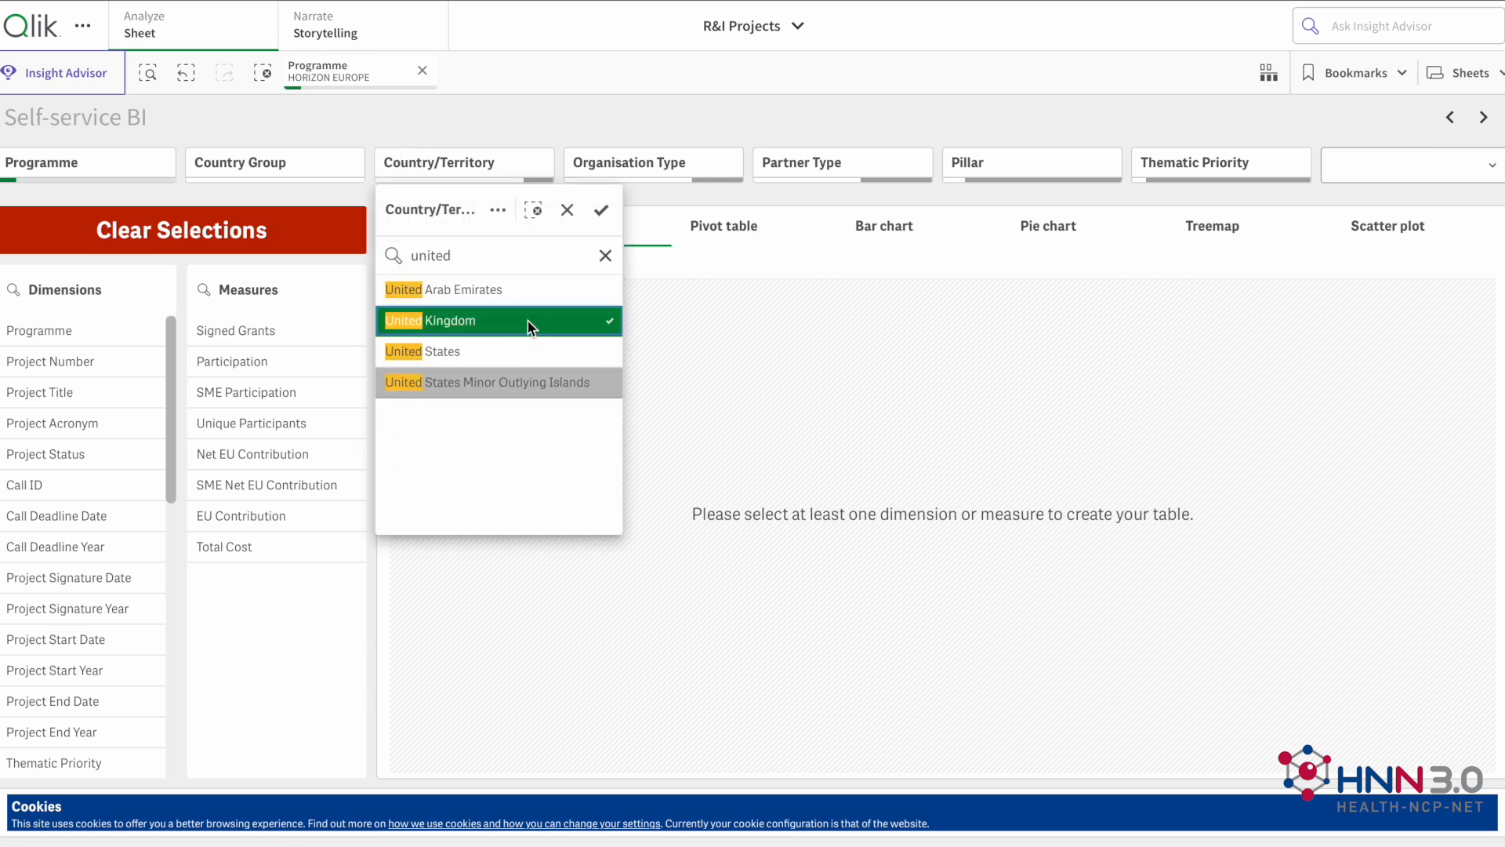
pyautogui.click(603, 210)
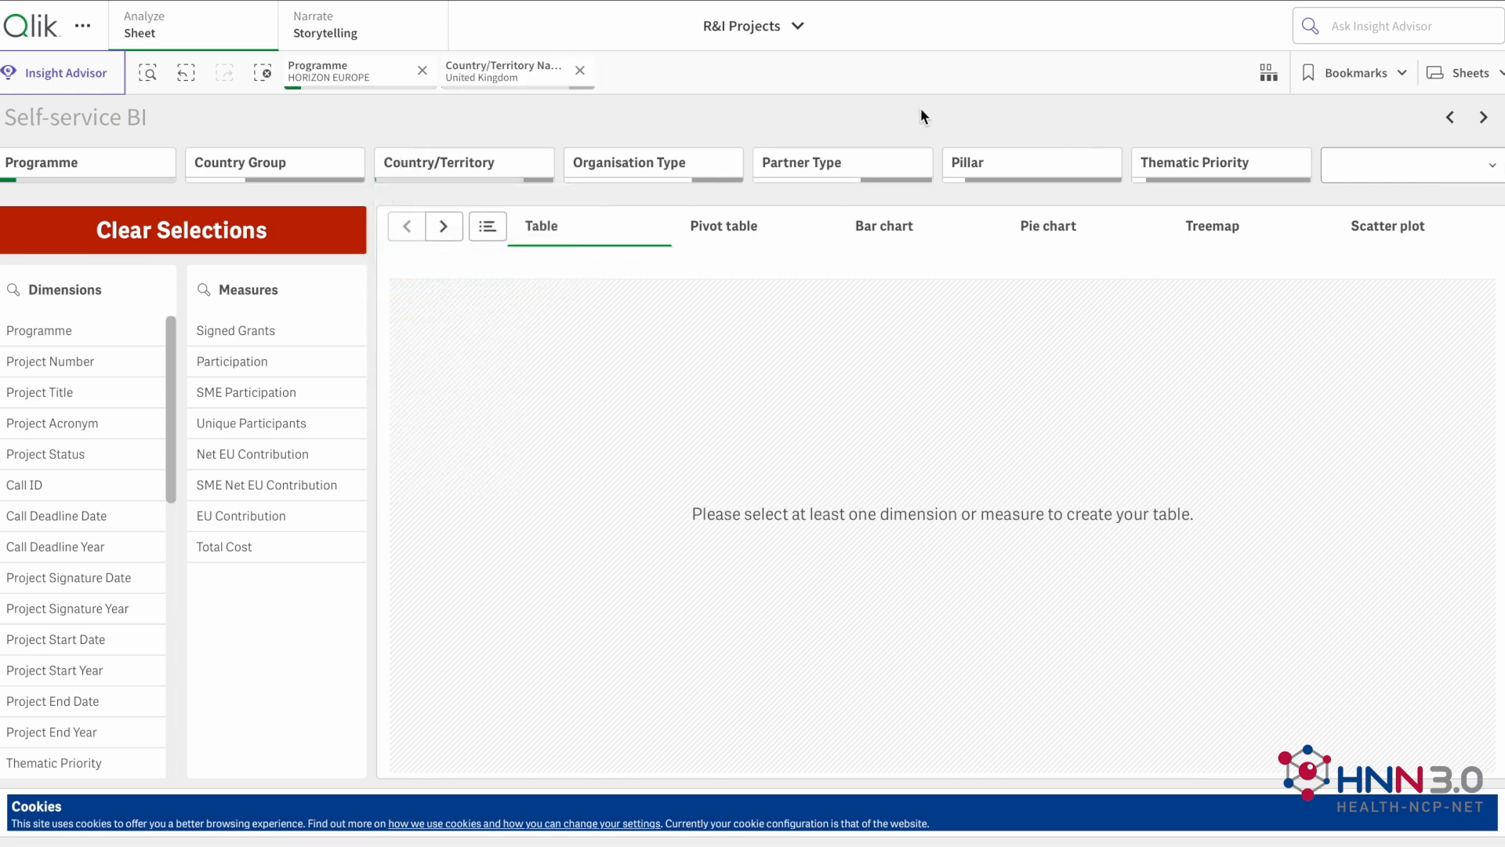
# Step: Restrict the Thematic Priority filter to Health and confirm the selection
pyautogui.click(1250, 153)
pyautogui.write('healt')
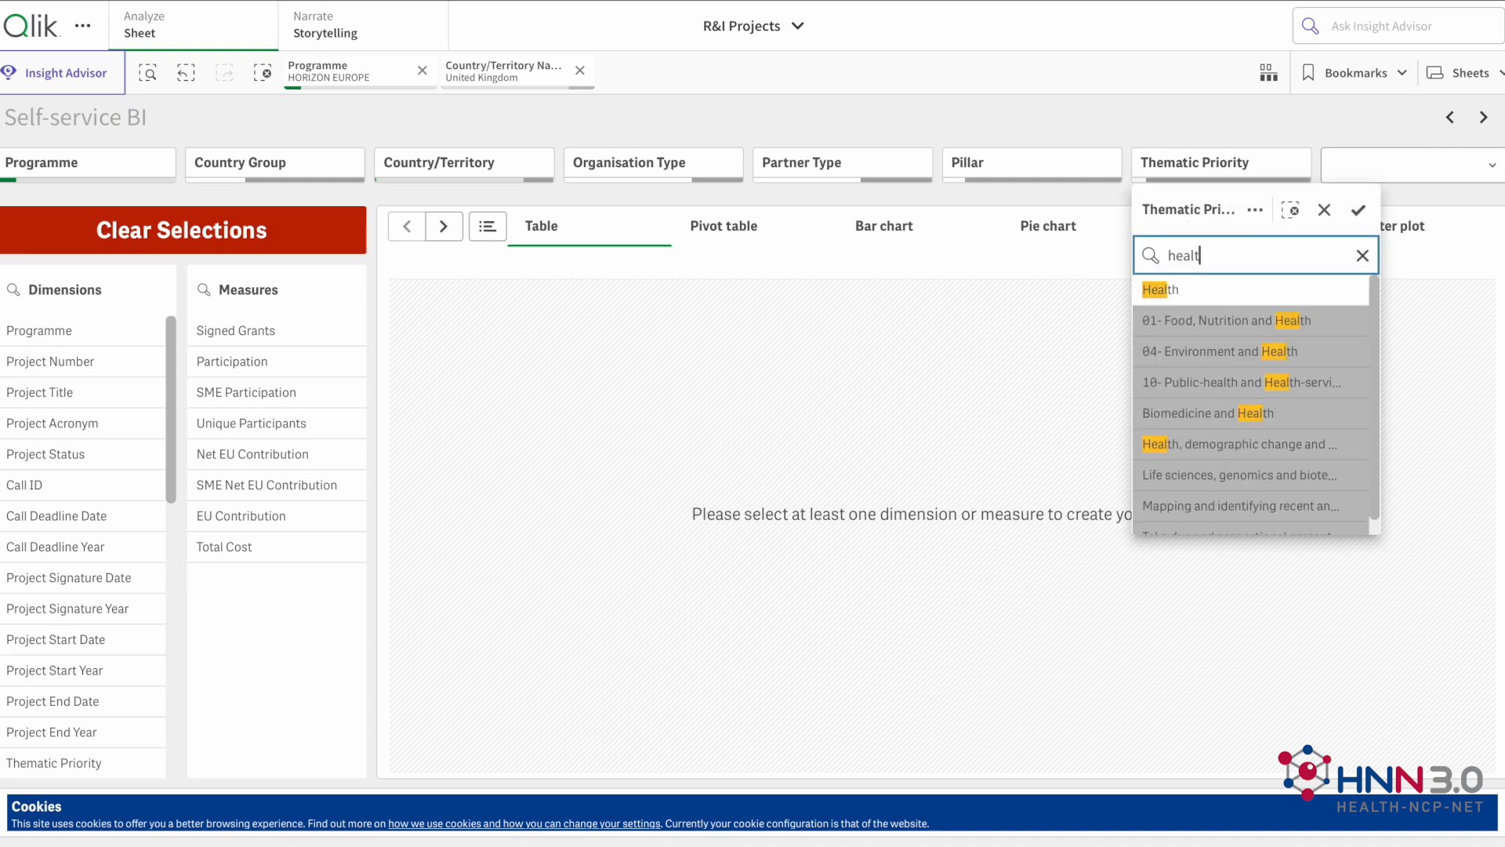
pyautogui.click(1290, 290)
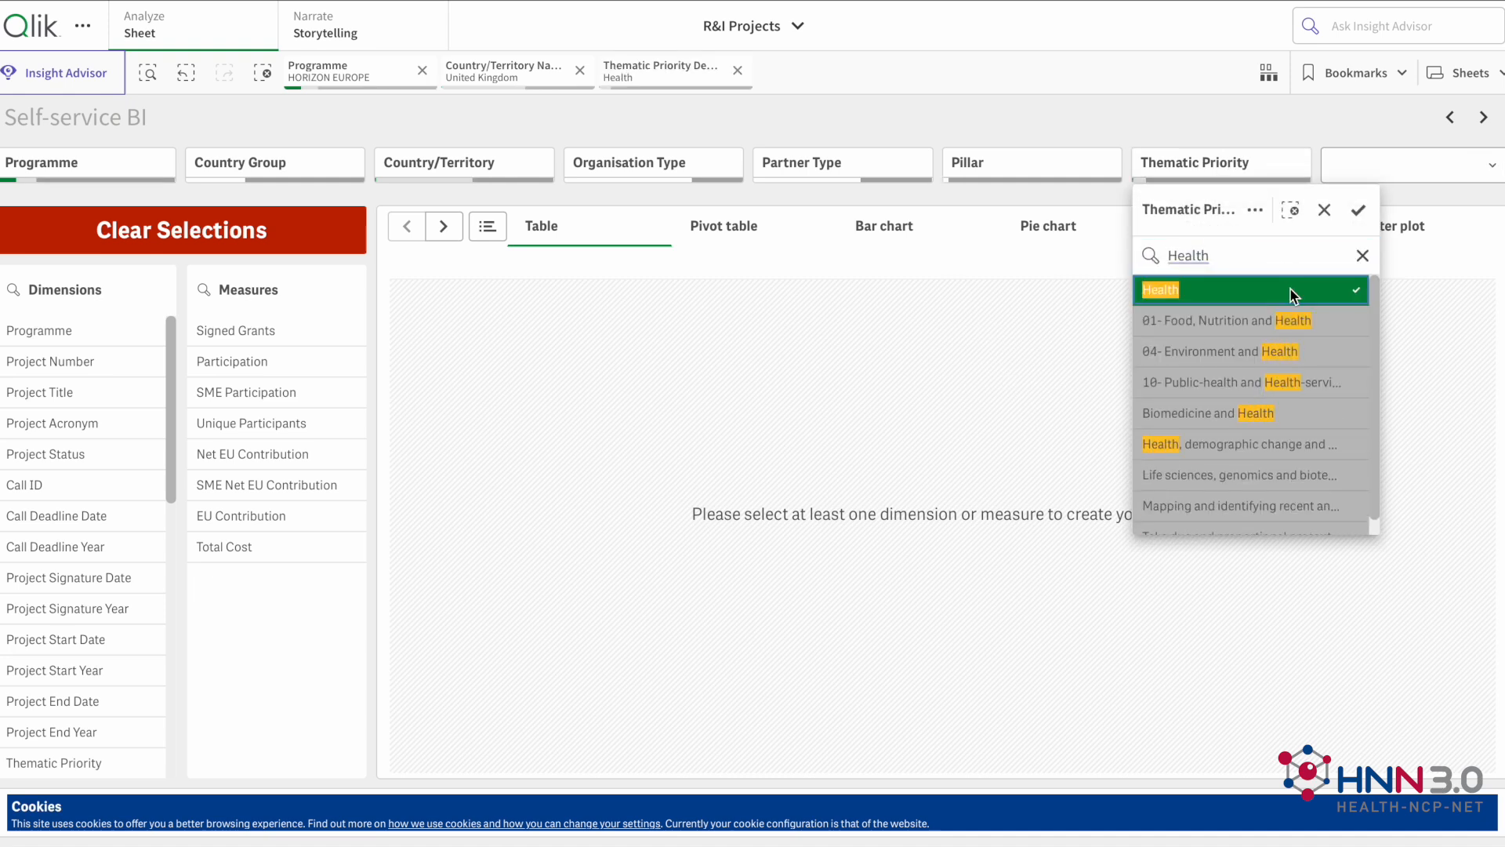
pyautogui.click(1364, 216)
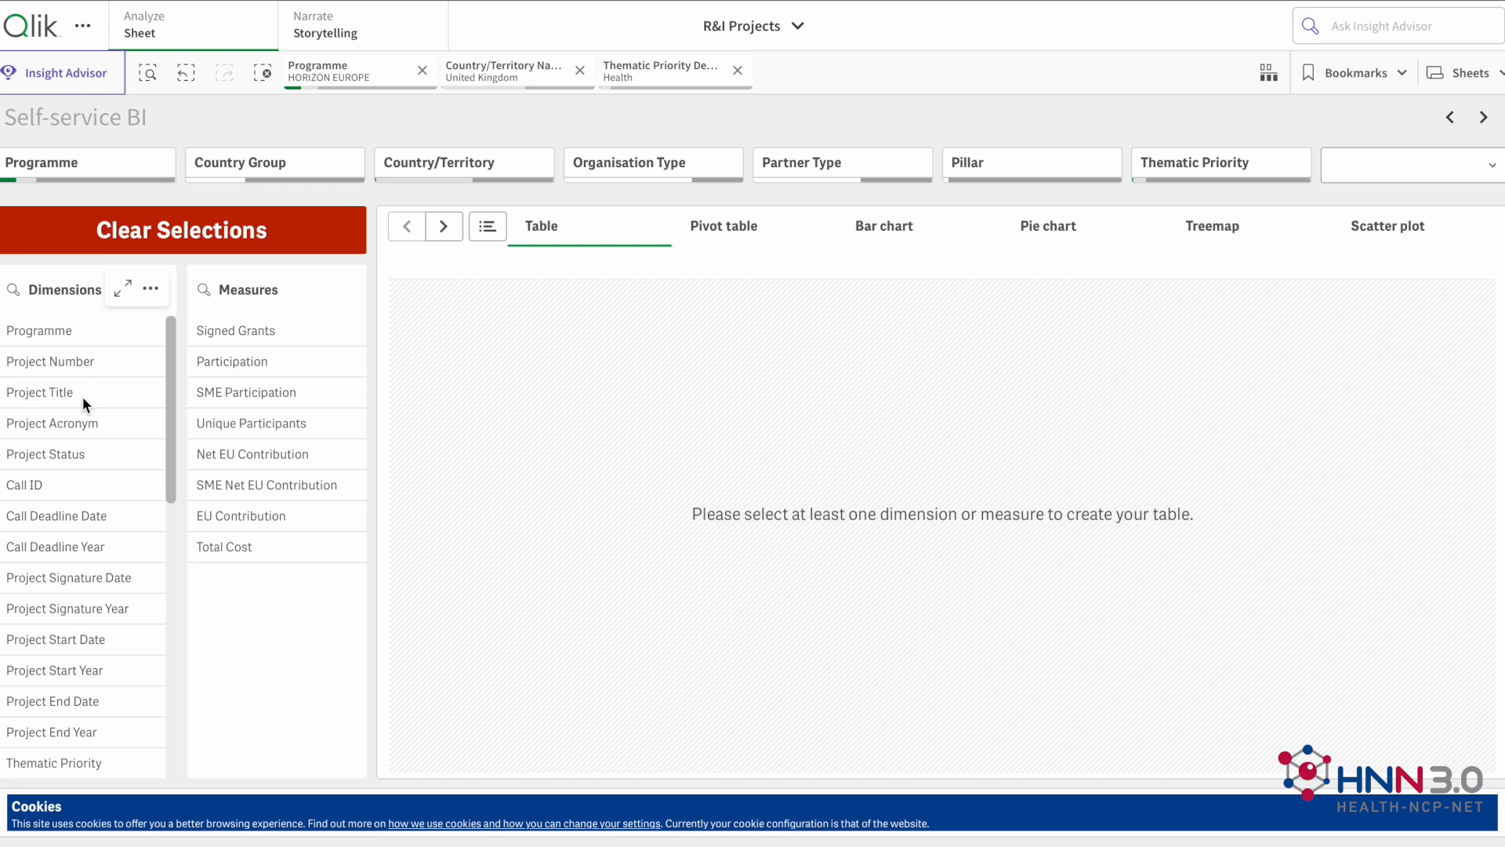
# Step: Build a table with Programme as the dimension and Signed Grants as the measure
pyautogui.scroll(-8, 82, 397)
pyautogui.scroll(-3, 91, 505)
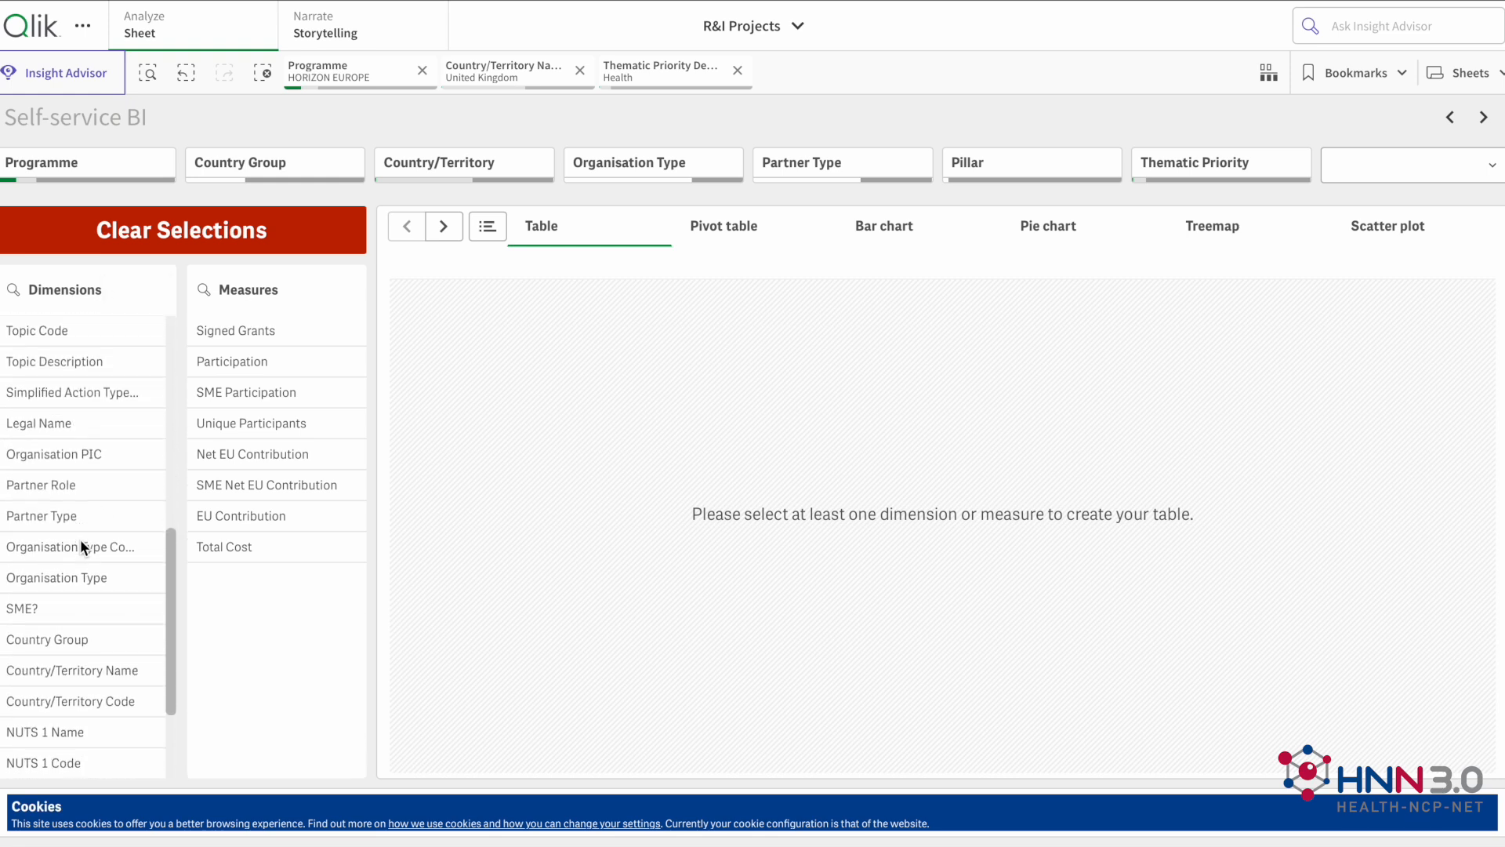
pyautogui.scroll(-3, 93, 563)
pyautogui.scroll(9, 92, 563)
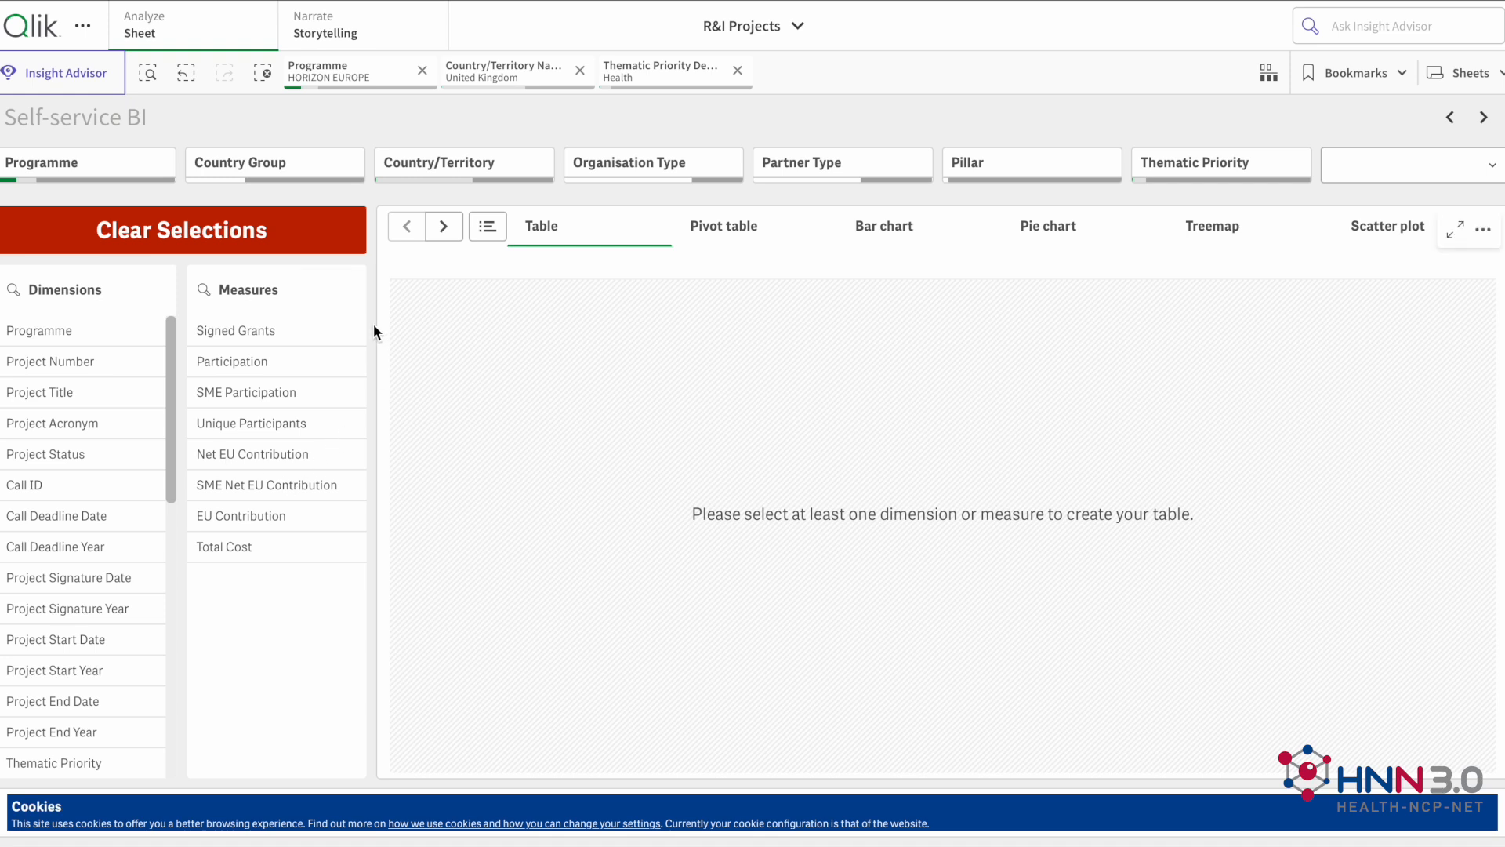
pyautogui.click(95, 330)
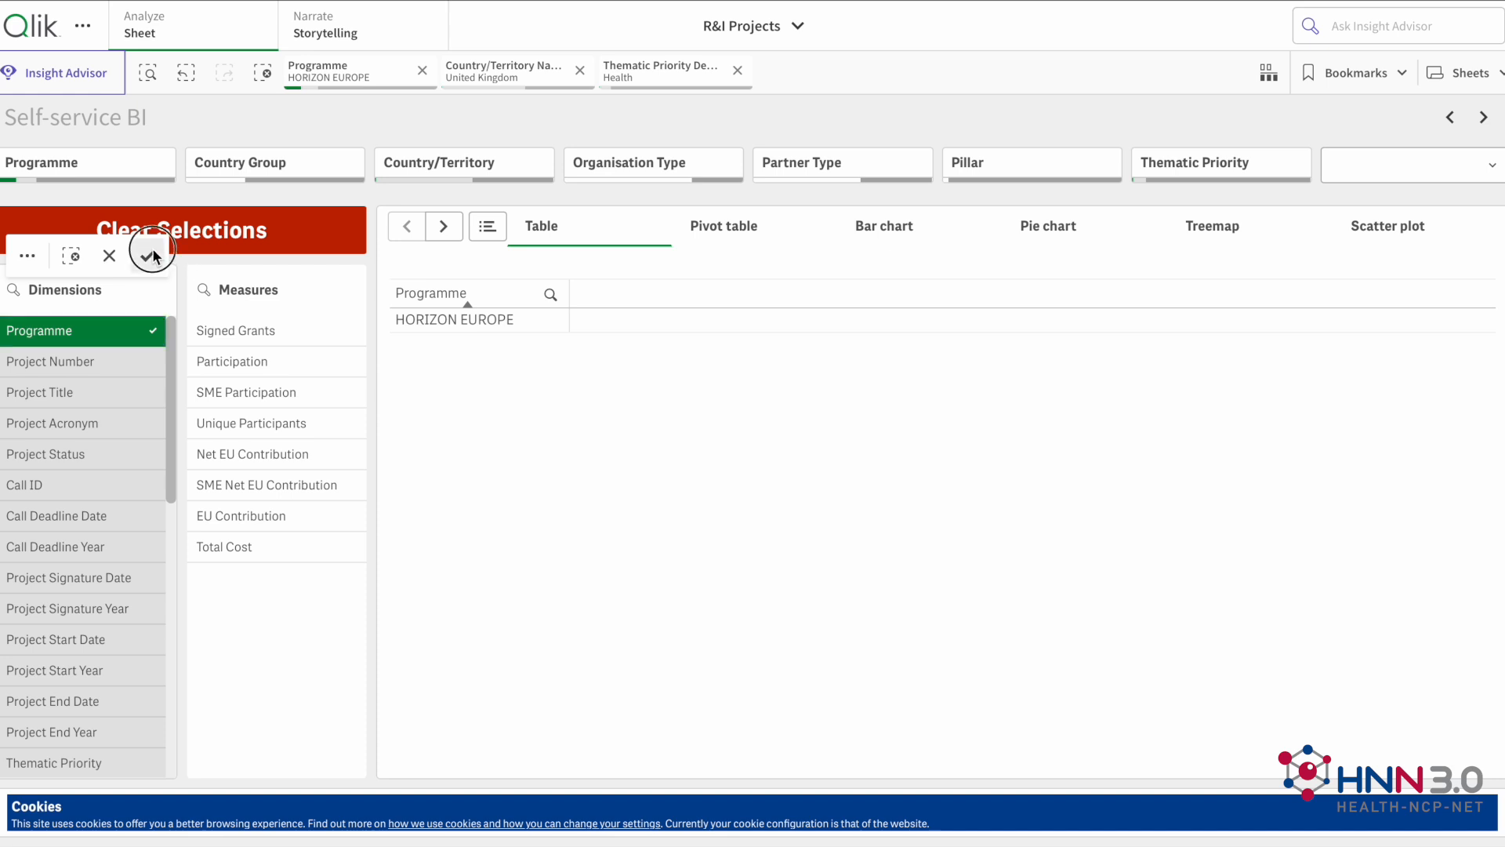
pyautogui.click(235, 330)
pyautogui.click(337, 256)
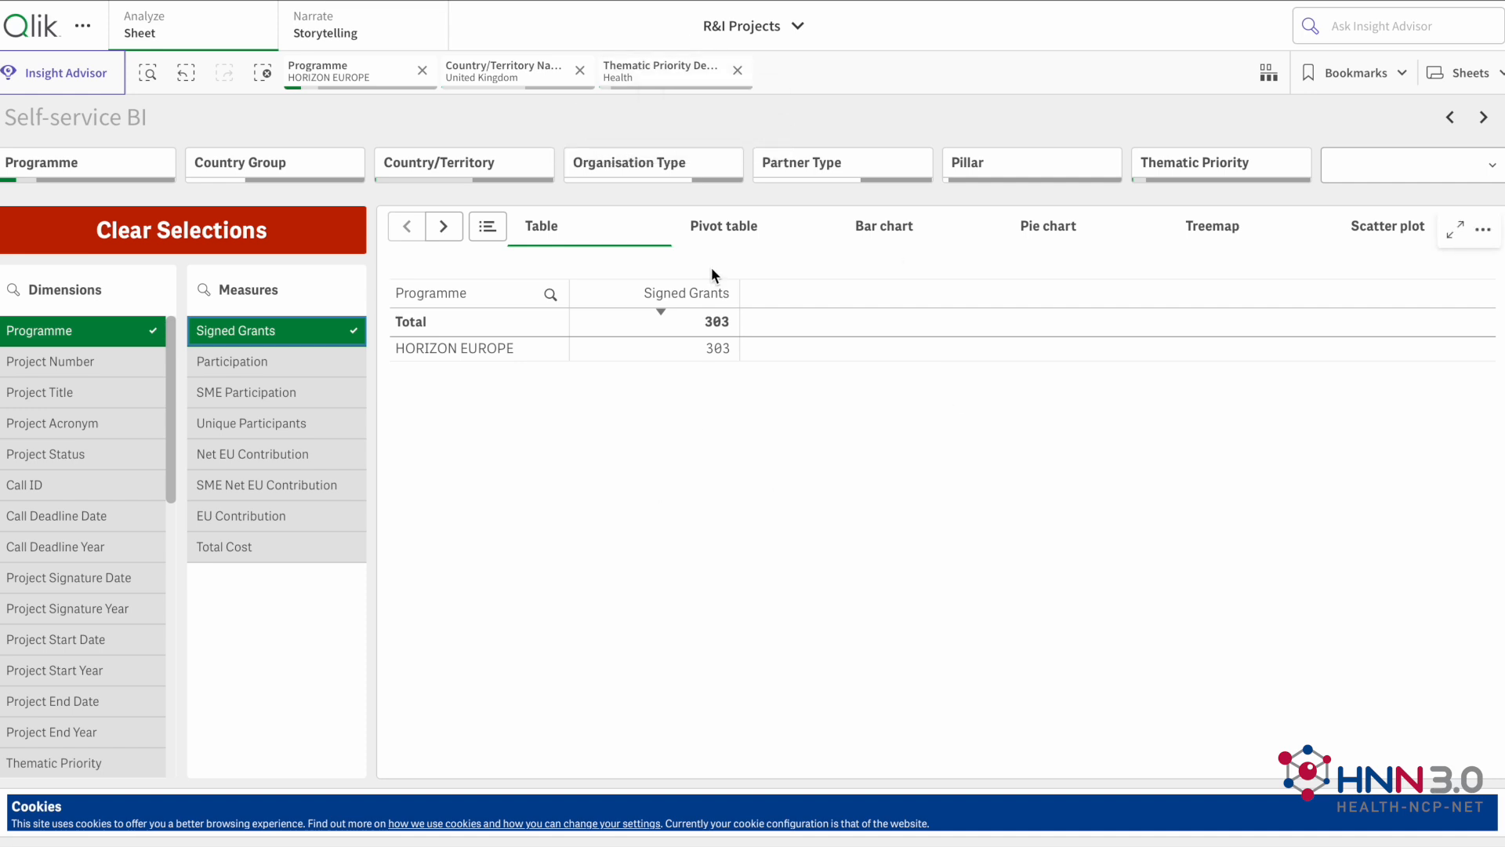
# Step: Remove the United Kingdom country filter and add Country/Territory Name as a second table dimension
pyautogui.click(580, 70)
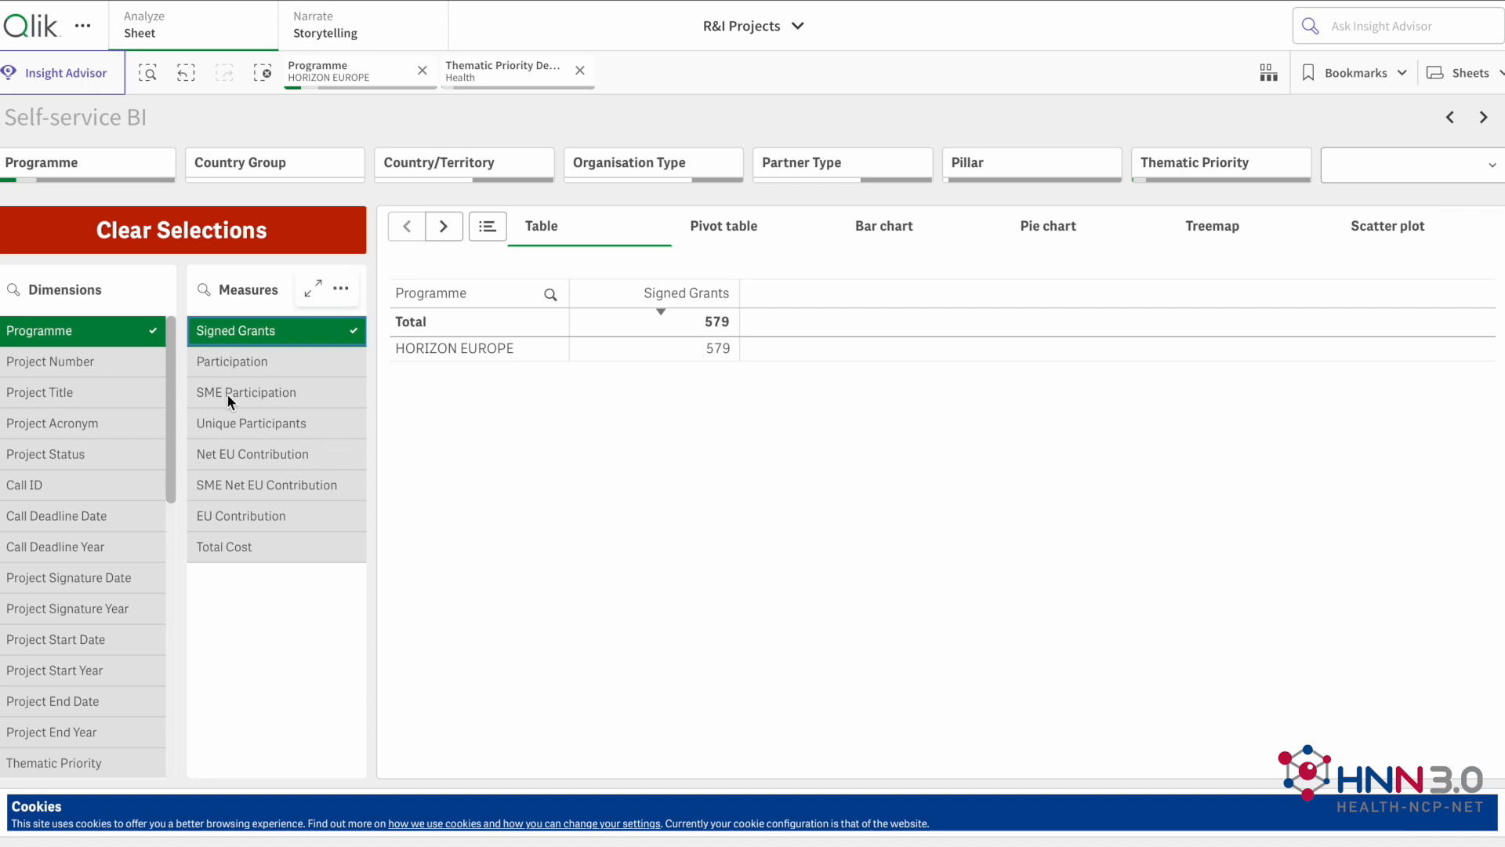
pyautogui.scroll(-6, 105, 468)
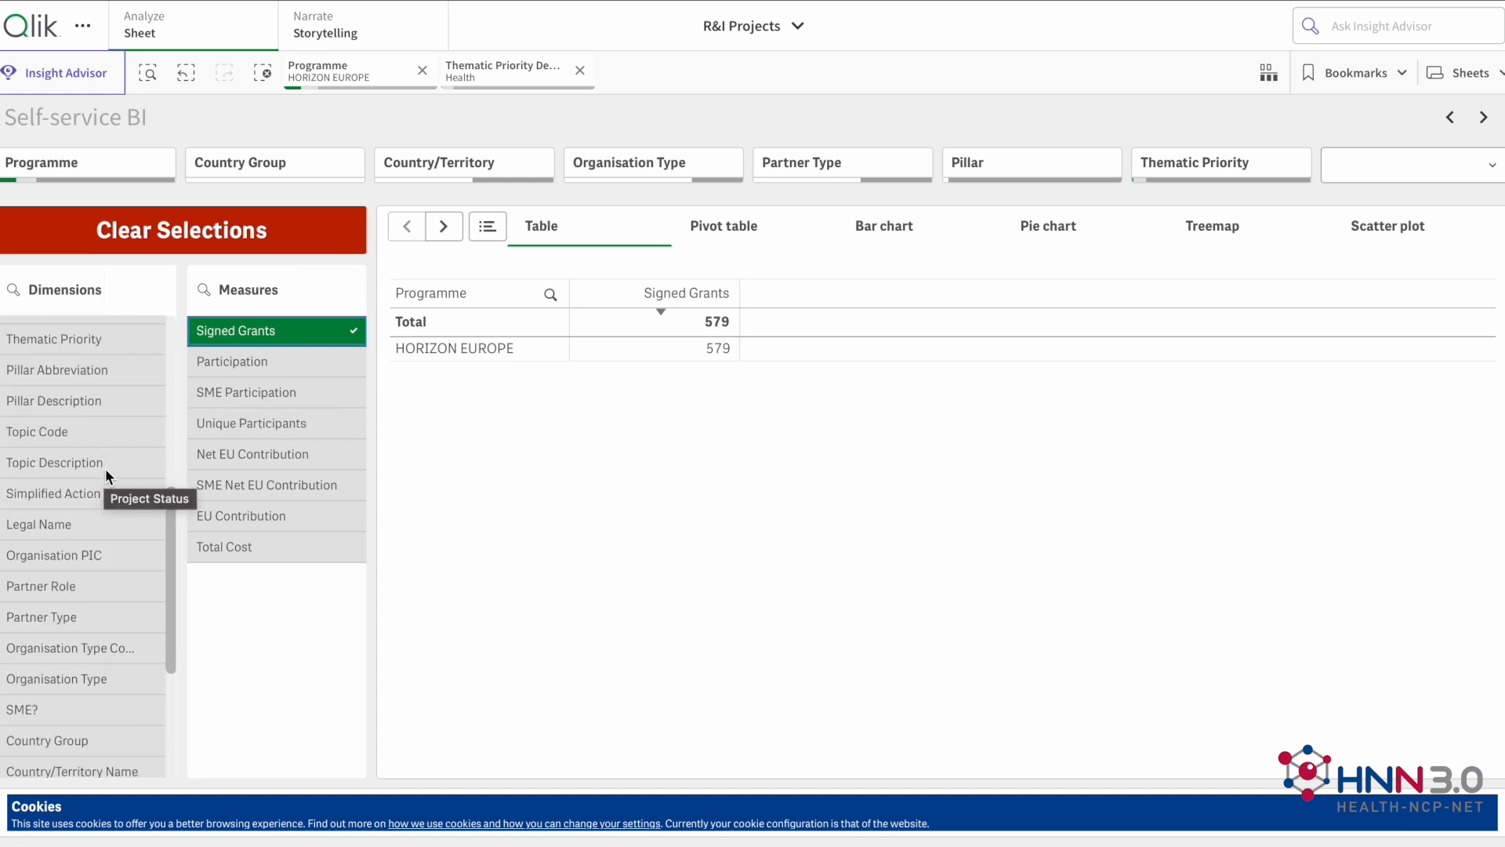
pyautogui.scroll(-1, 103, 467)
pyautogui.click(126, 660)
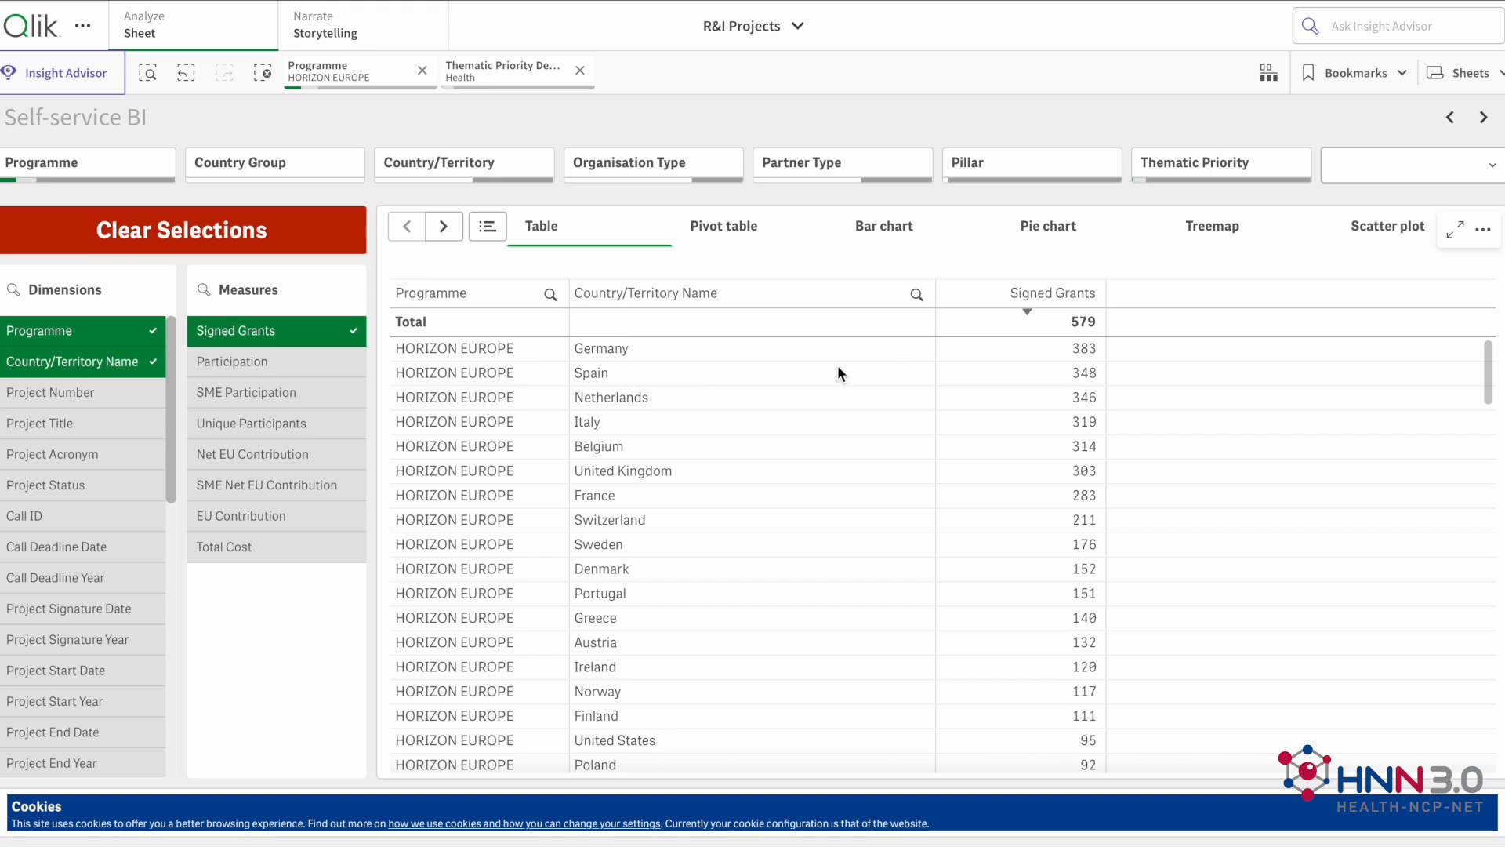
# Step: Sort the table by Country/Territory Name, and return it to descending order by Signed Grants
pyautogui.scroll(-1, 1049, 464)
pyautogui.scroll(1, 1048, 464)
pyautogui.scroll(-20, 812, 544)
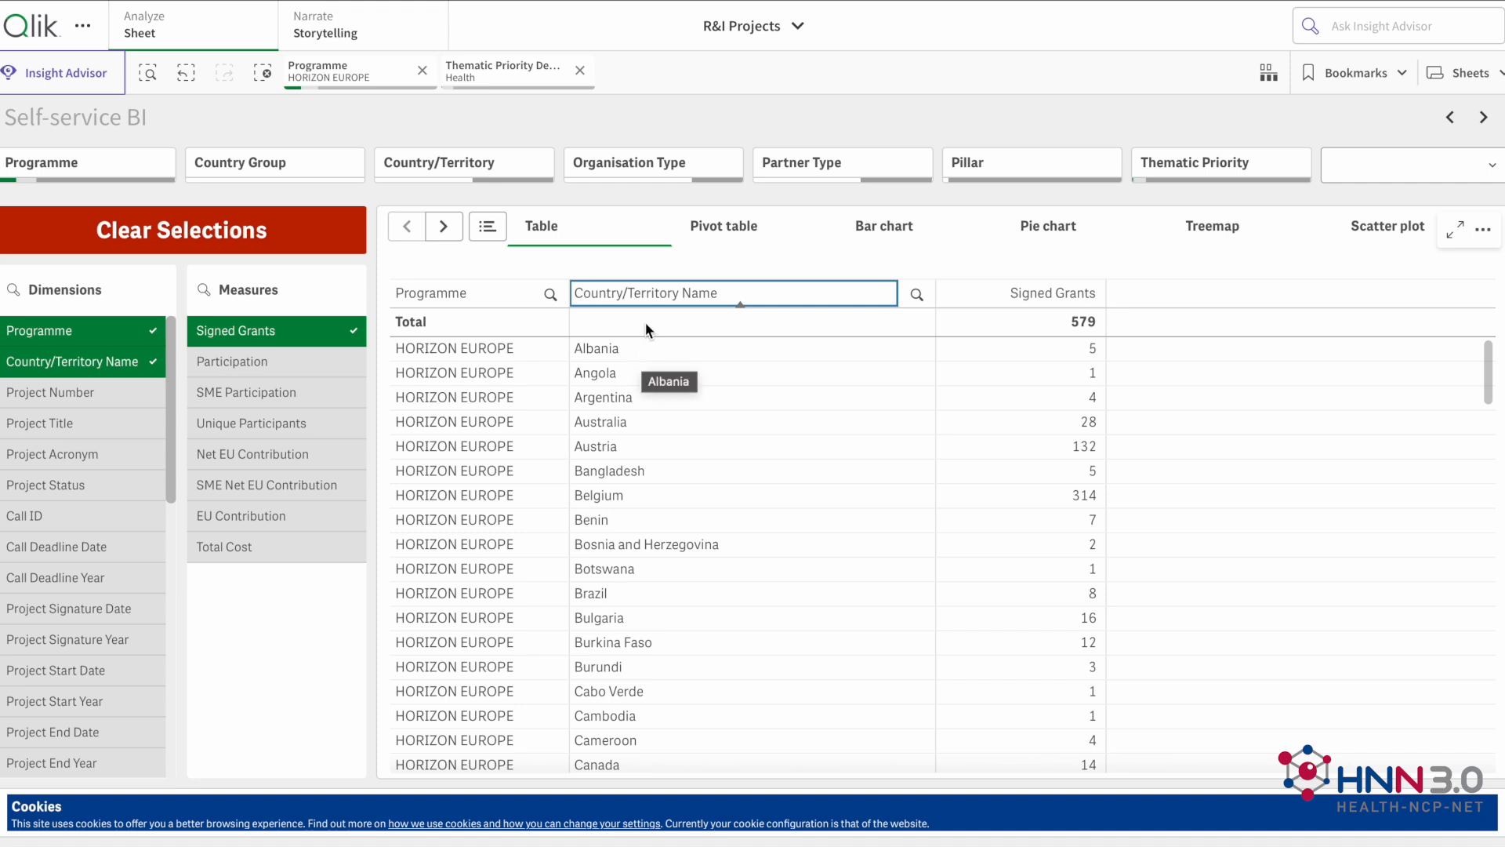
pyautogui.click(1042, 292)
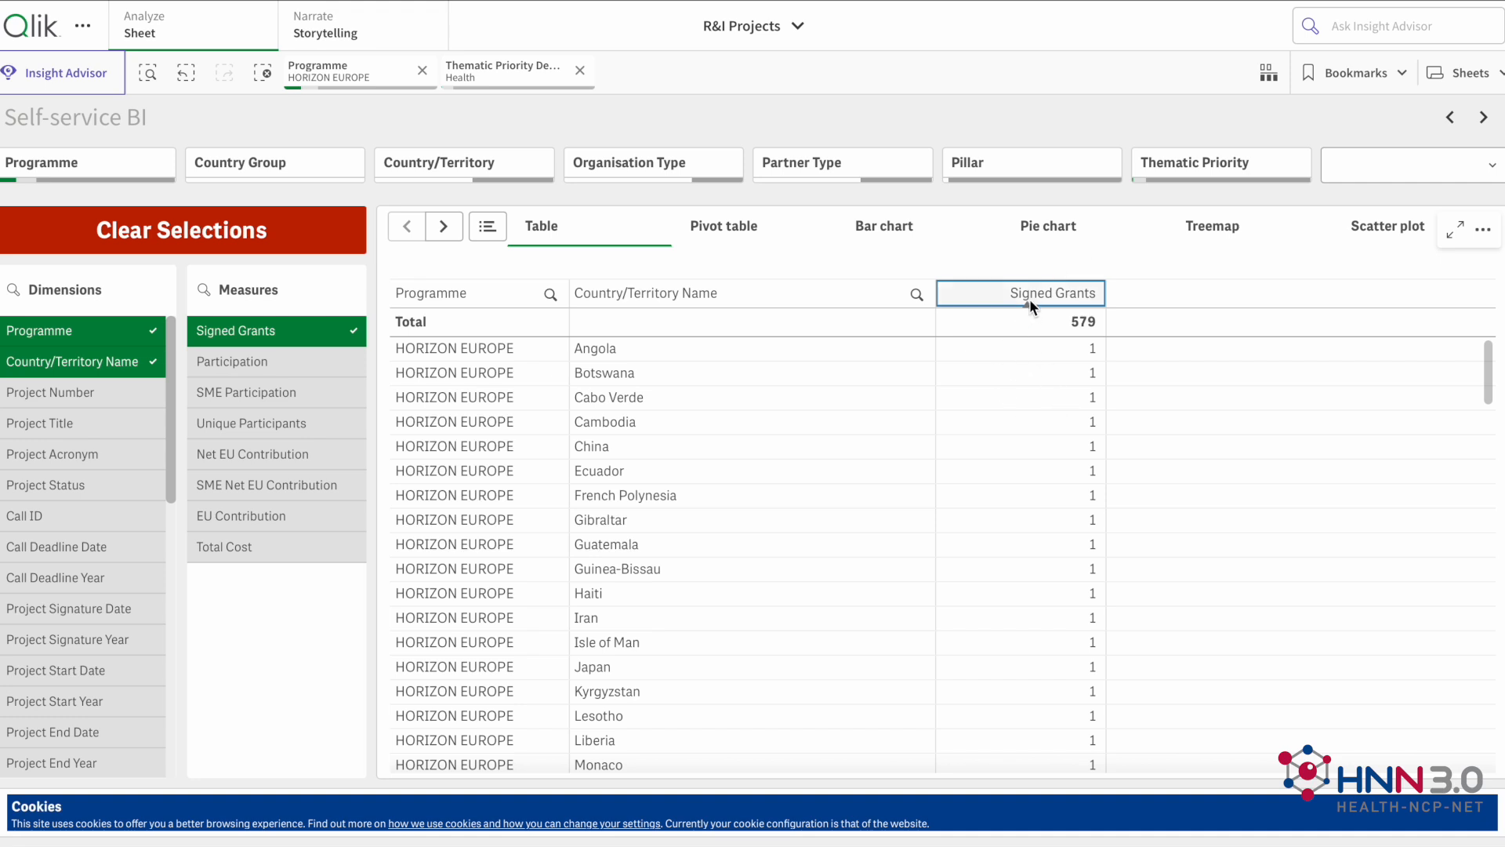
pyautogui.click(1028, 298)
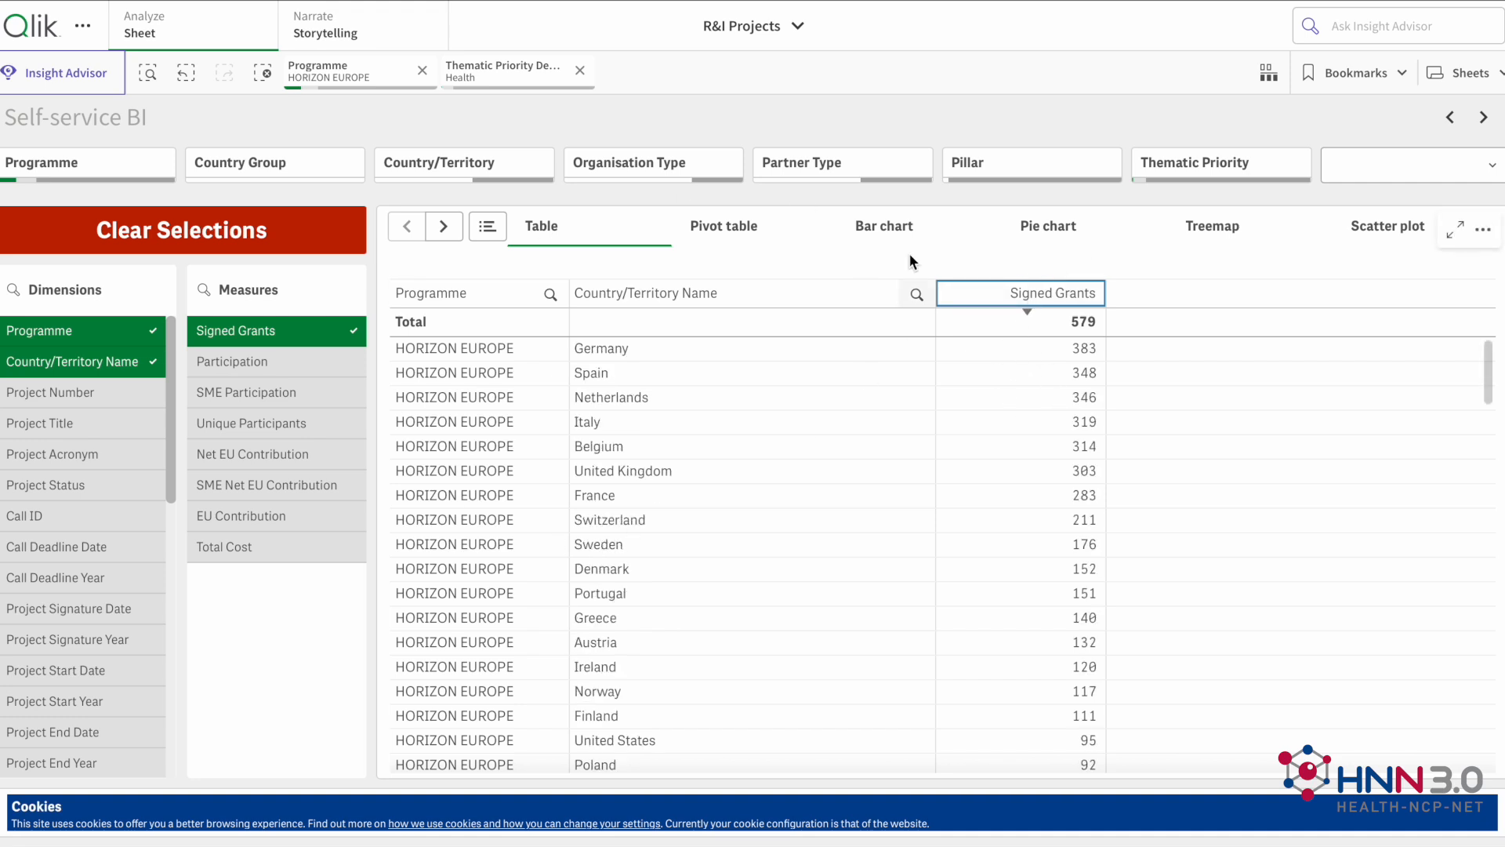
# Step: Export the table's data as a download without table formatting
pyautogui.rightClick(647, 252)
pyautogui.click(736, 263)
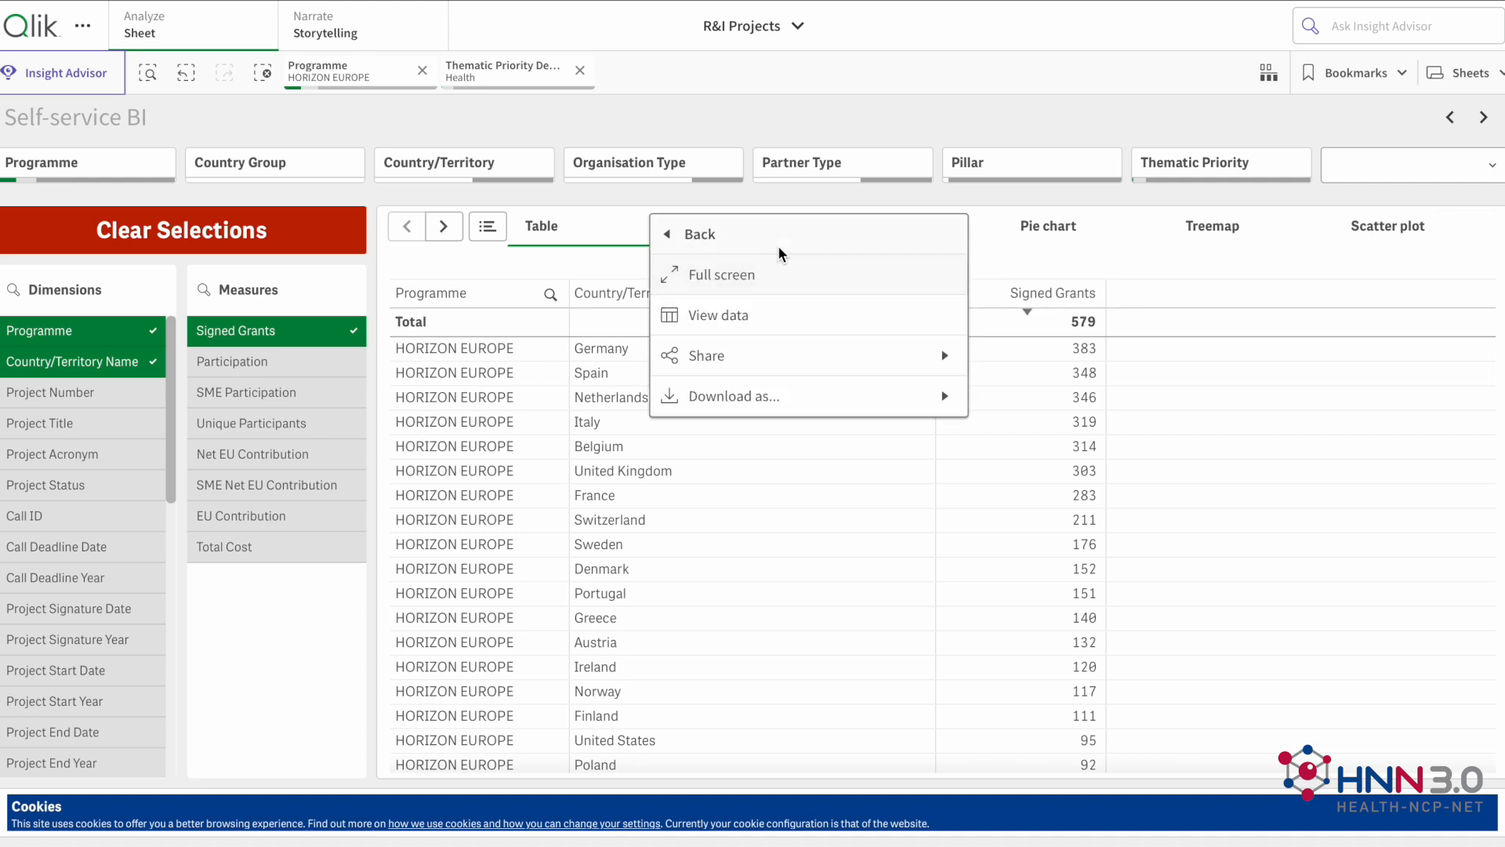
pyautogui.click(778, 396)
pyautogui.click(772, 355)
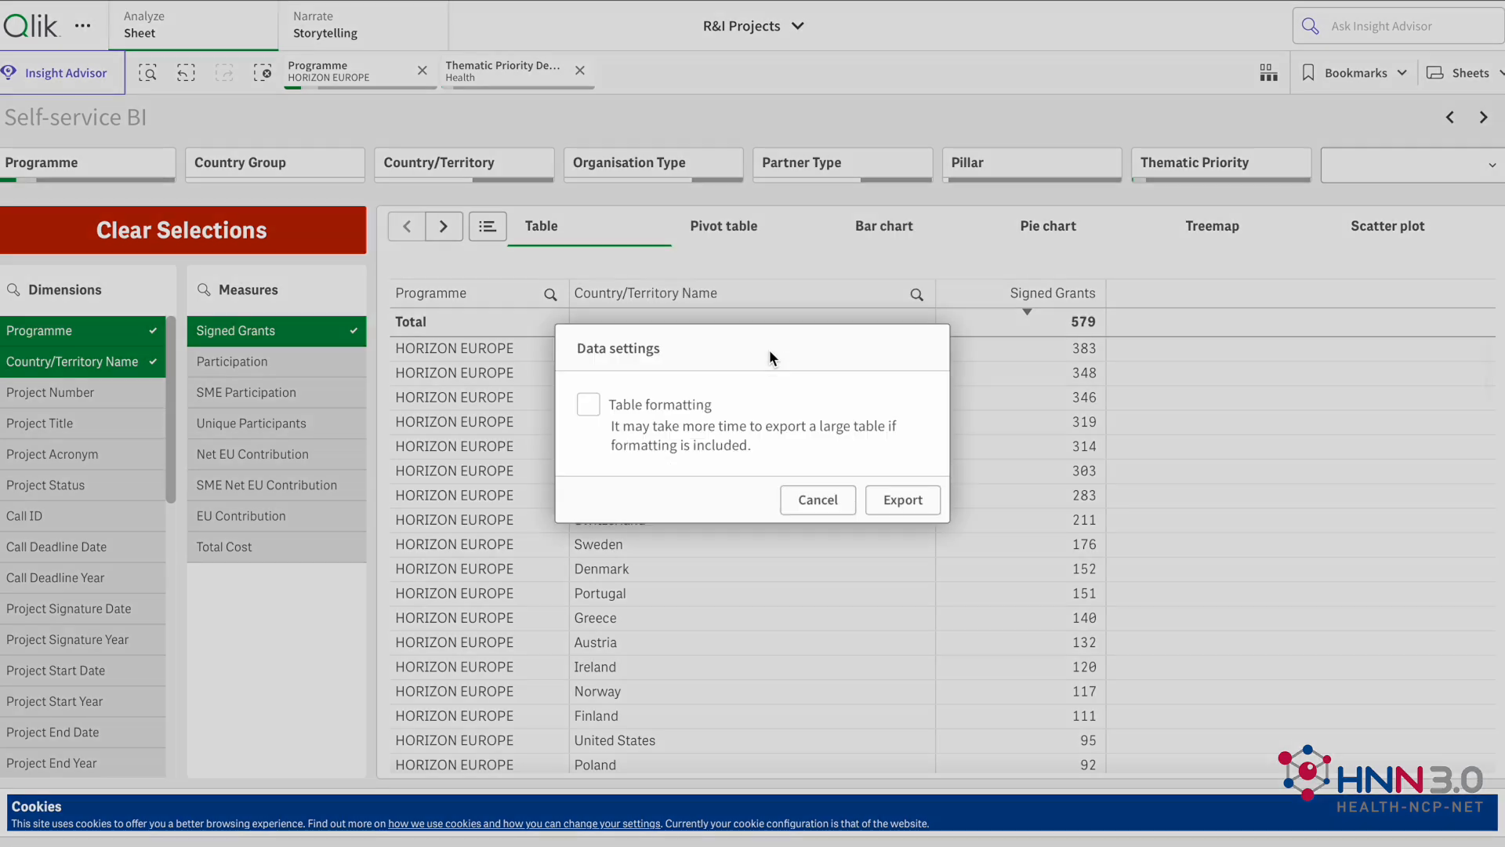
pyautogui.click(900, 498)
pyautogui.click(970, 497)
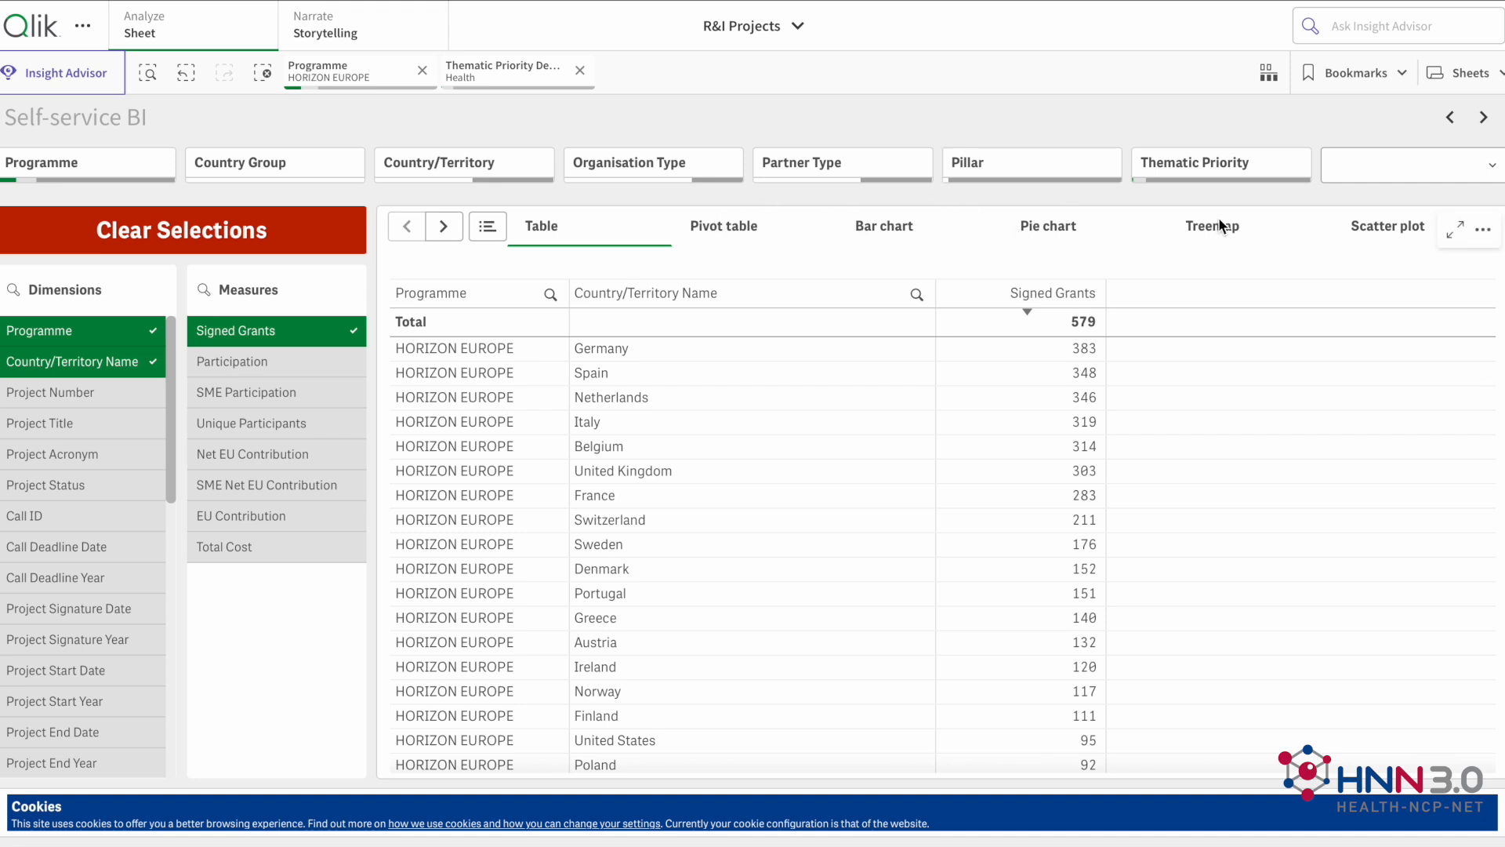
pyautogui.click(492, 234)
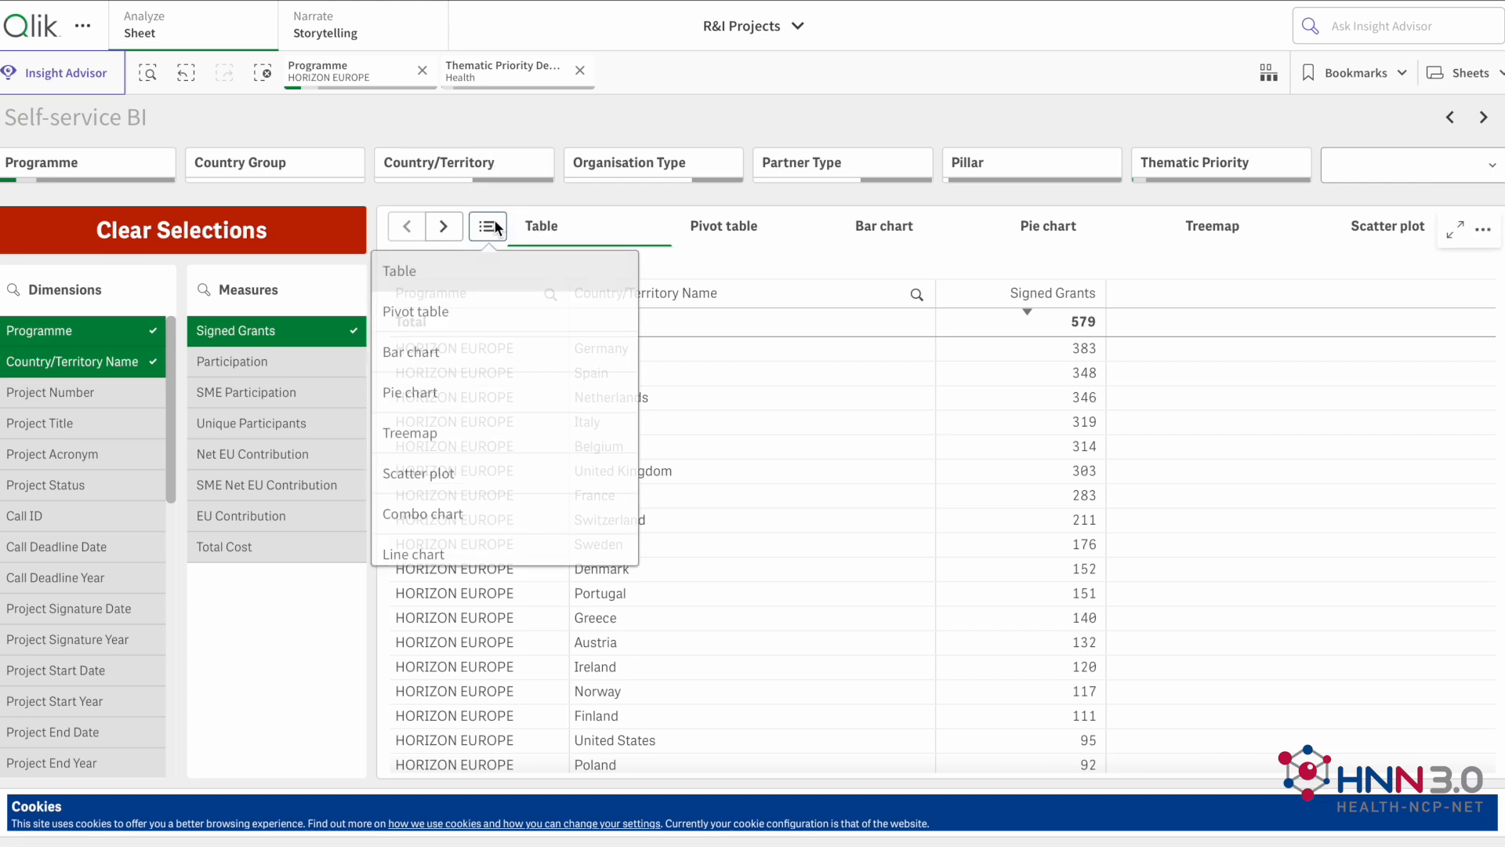
pyautogui.scroll(-1, 459, 351)
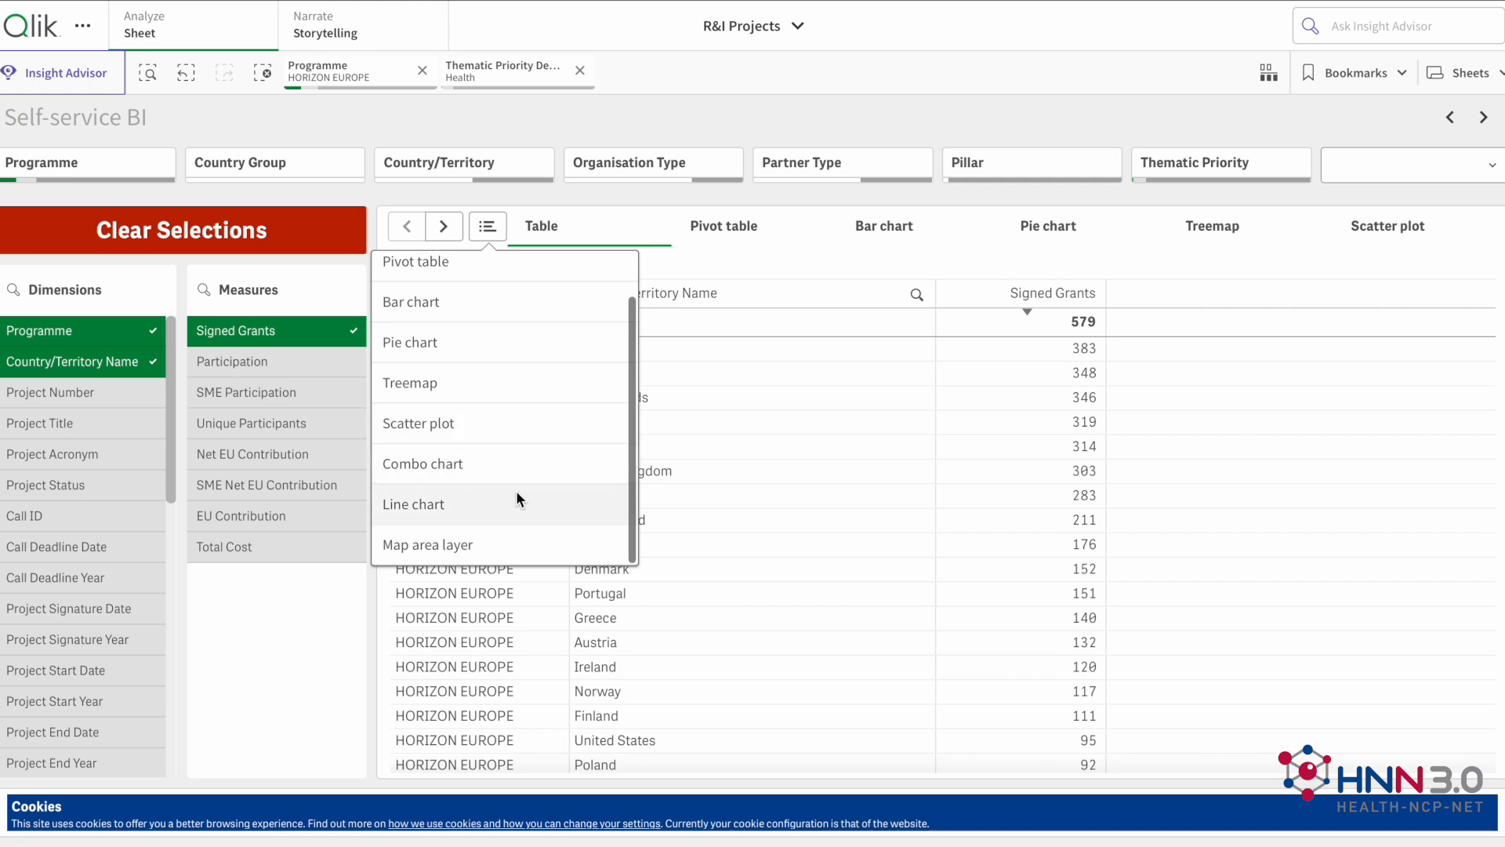
pyautogui.click(653, 192)
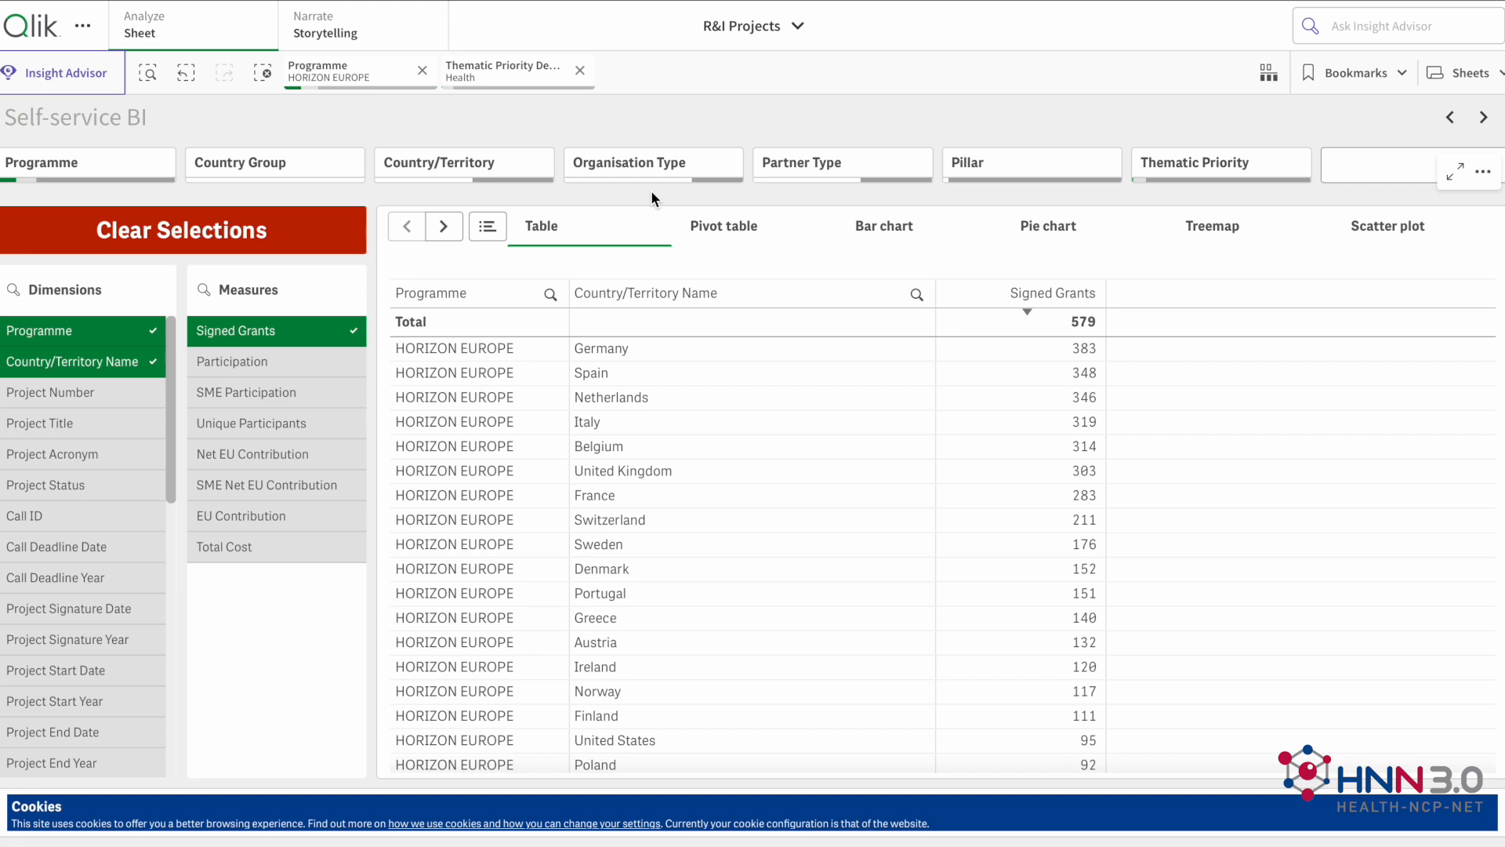
# Step: Display the data as a bar chart and remove the Programme dimension, keeping only Country/Territory Name
pyautogui.click(900, 227)
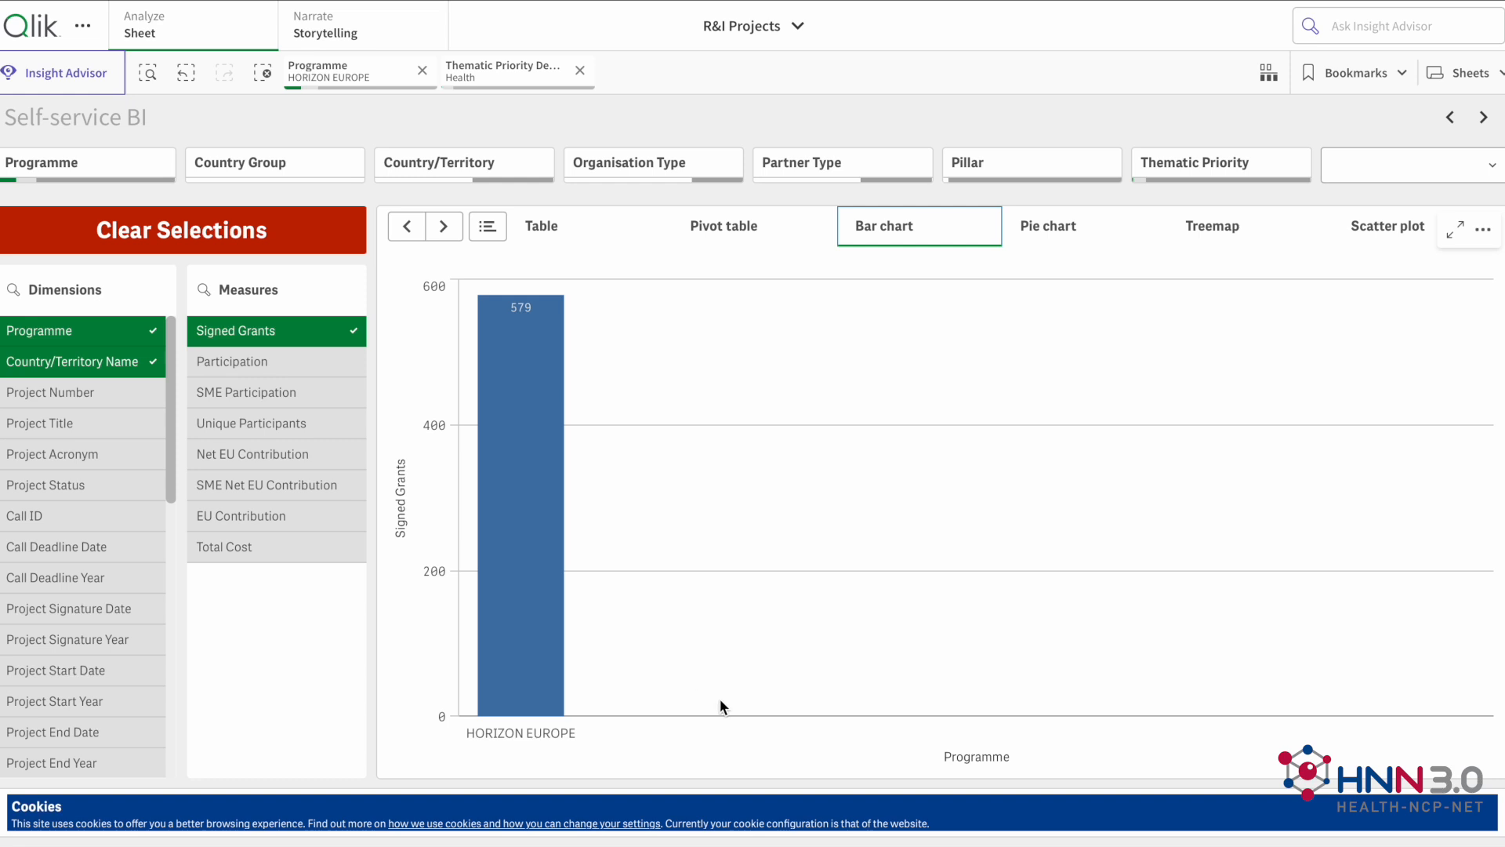
pyautogui.moveTo(493, 741)
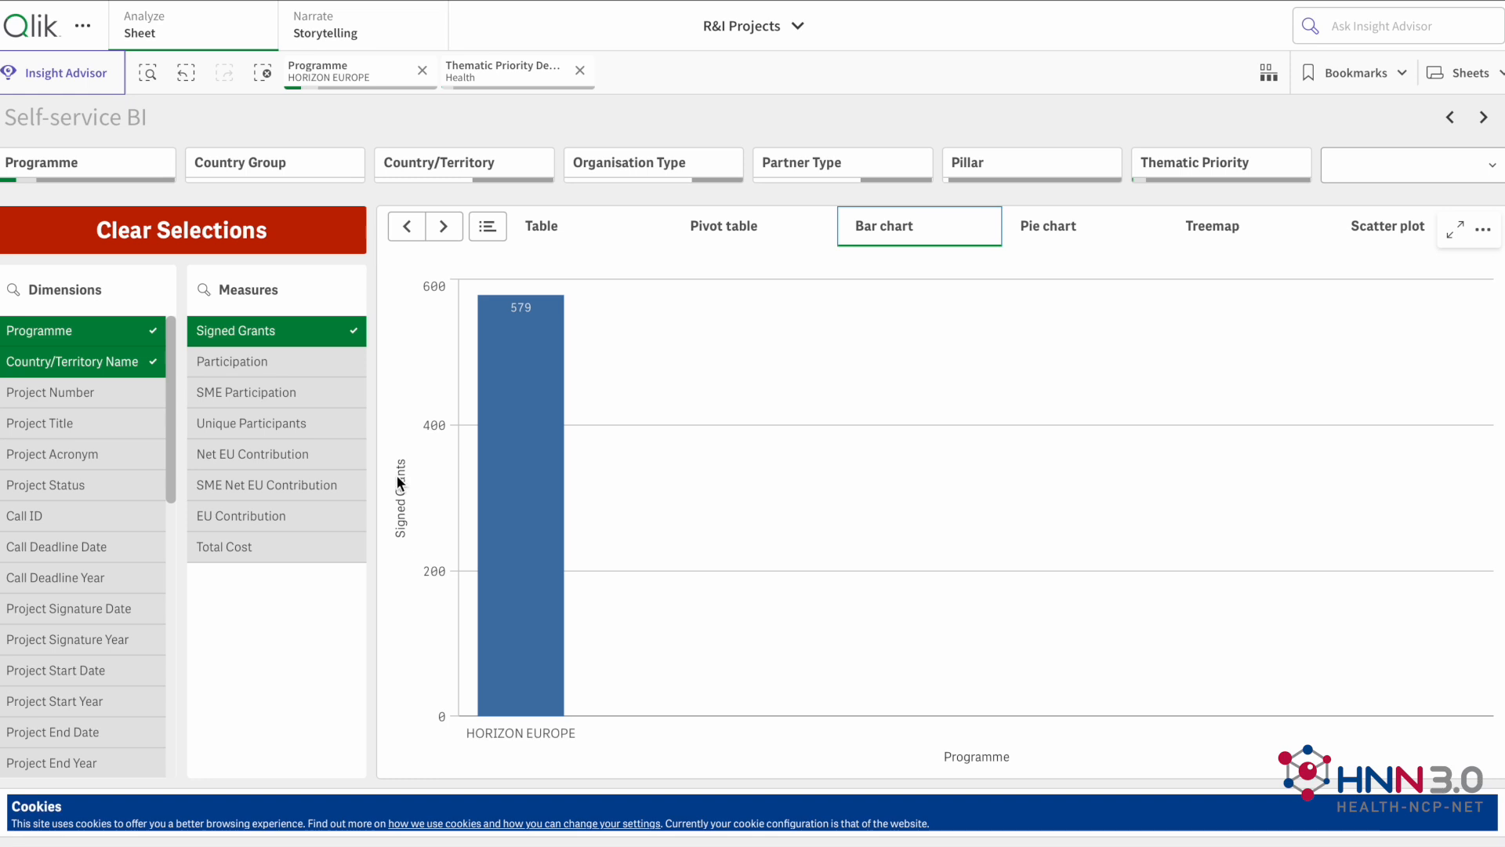
pyautogui.click(100, 337)
pyautogui.click(161, 258)
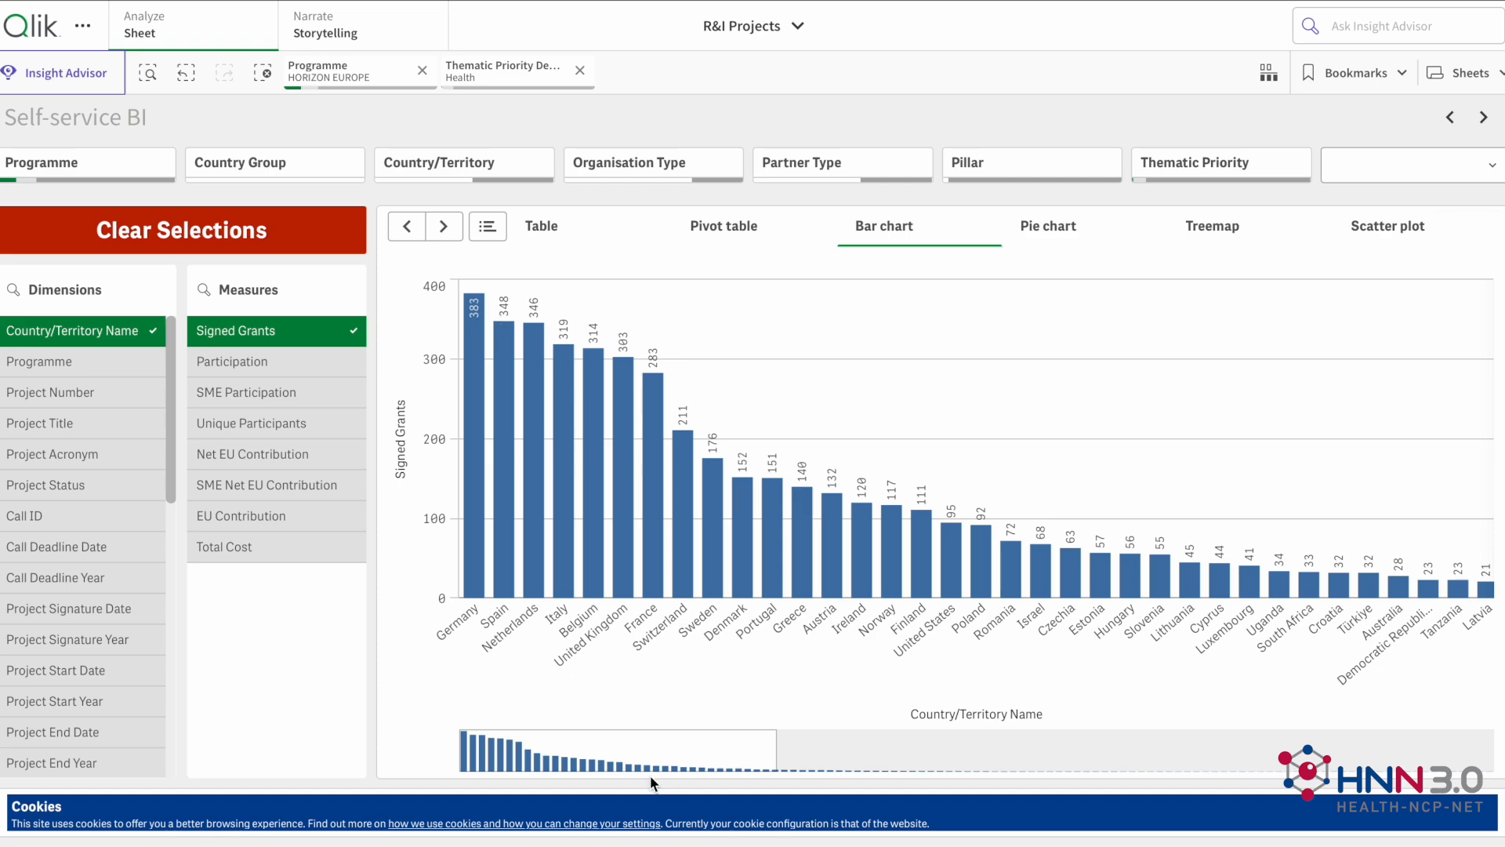
pyautogui.click(689, 754)
pyautogui.moveTo(689, 754); pyautogui.dragTo(546, 790)
# Step: Open the bar chart's exploration settings and move Dimension 1 above Signed Grants in the sorting order
pyautogui.rightClick(911, 270)
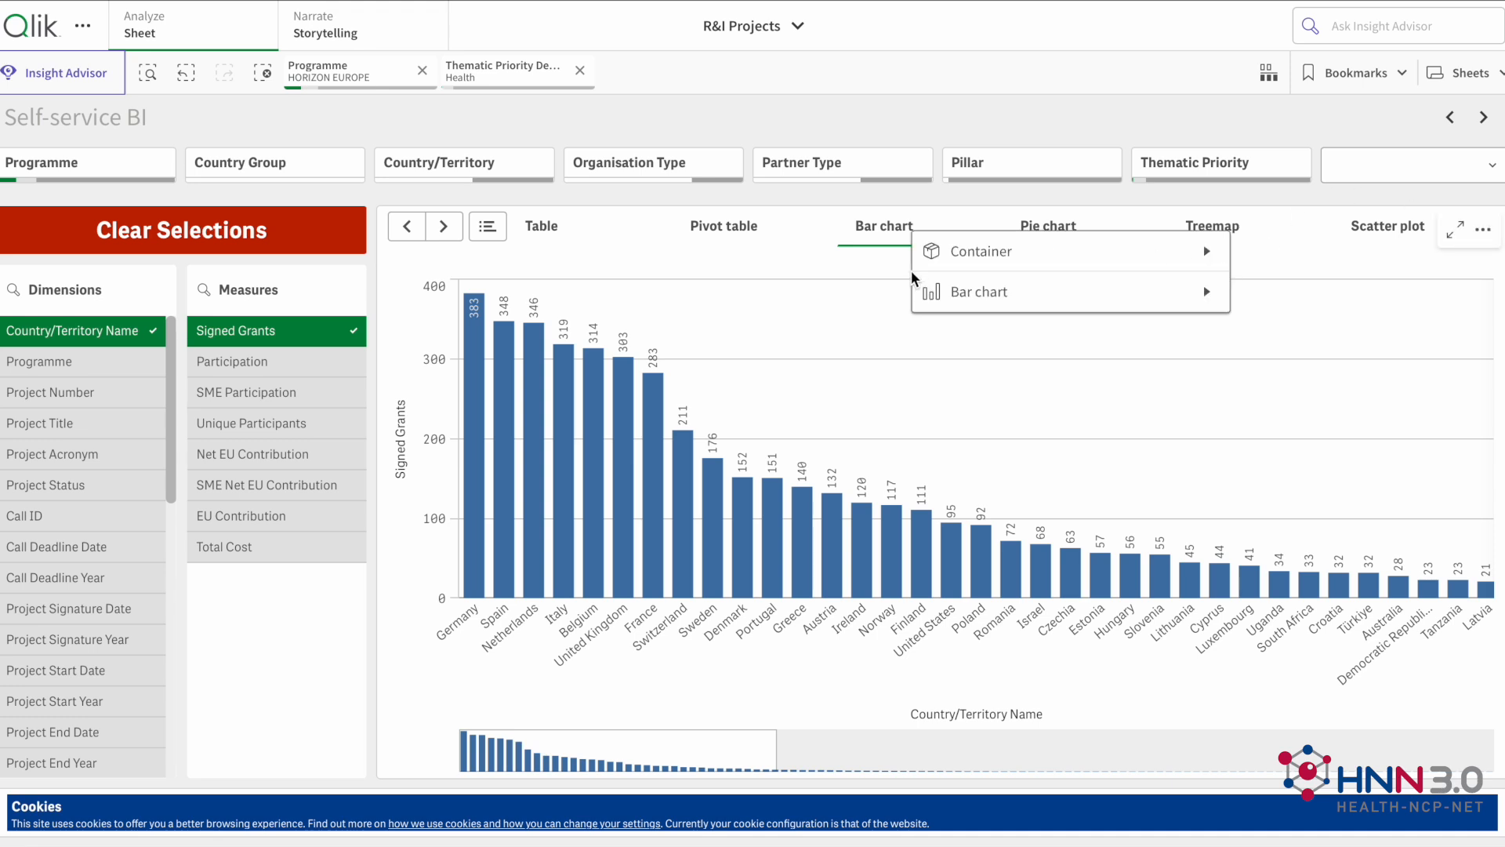
pyautogui.click(1021, 296)
pyautogui.click(1046, 343)
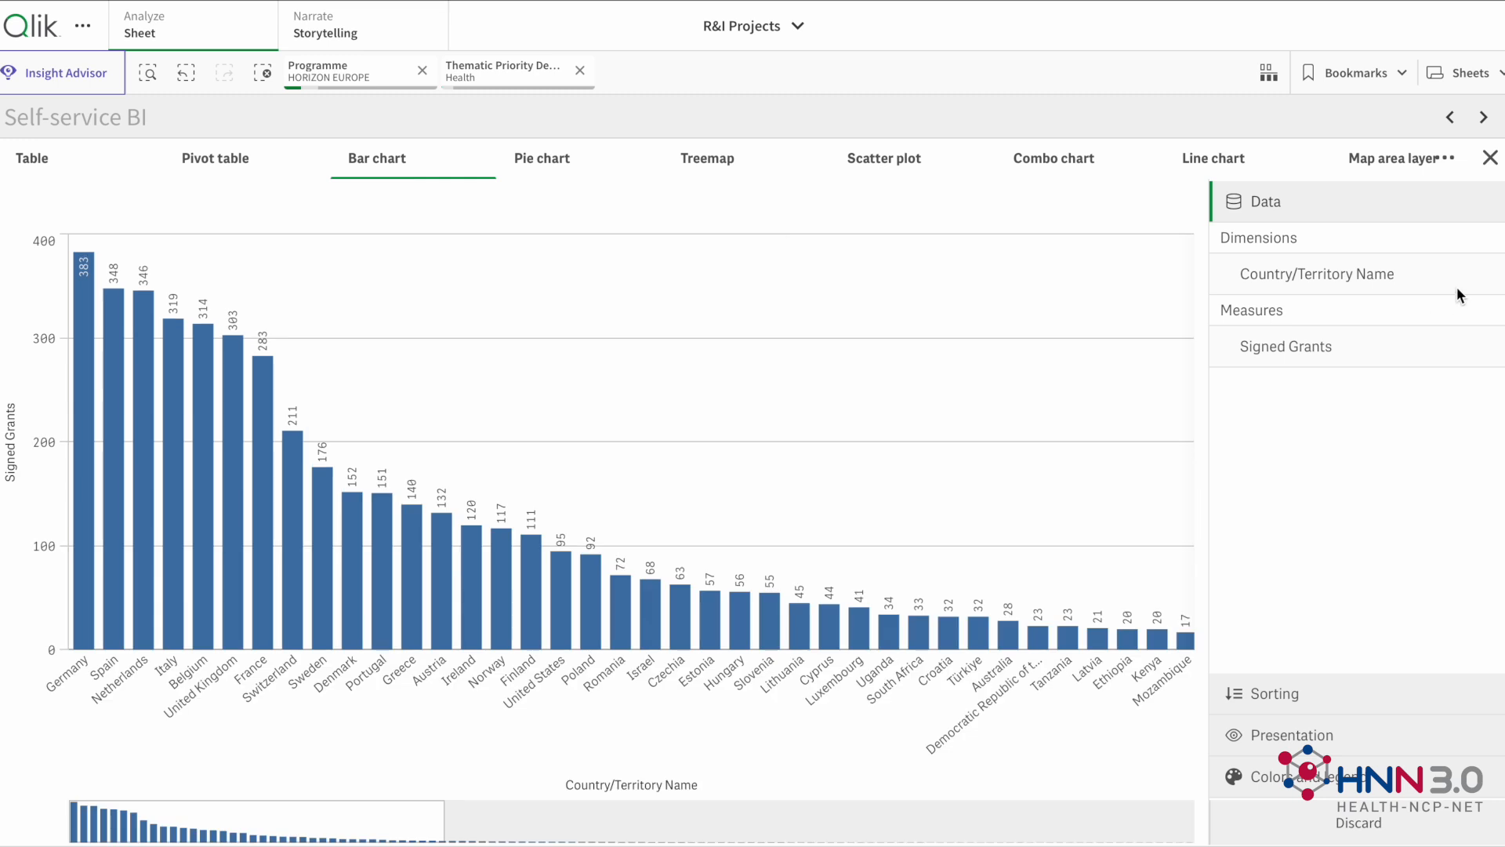
pyautogui.click(1303, 707)
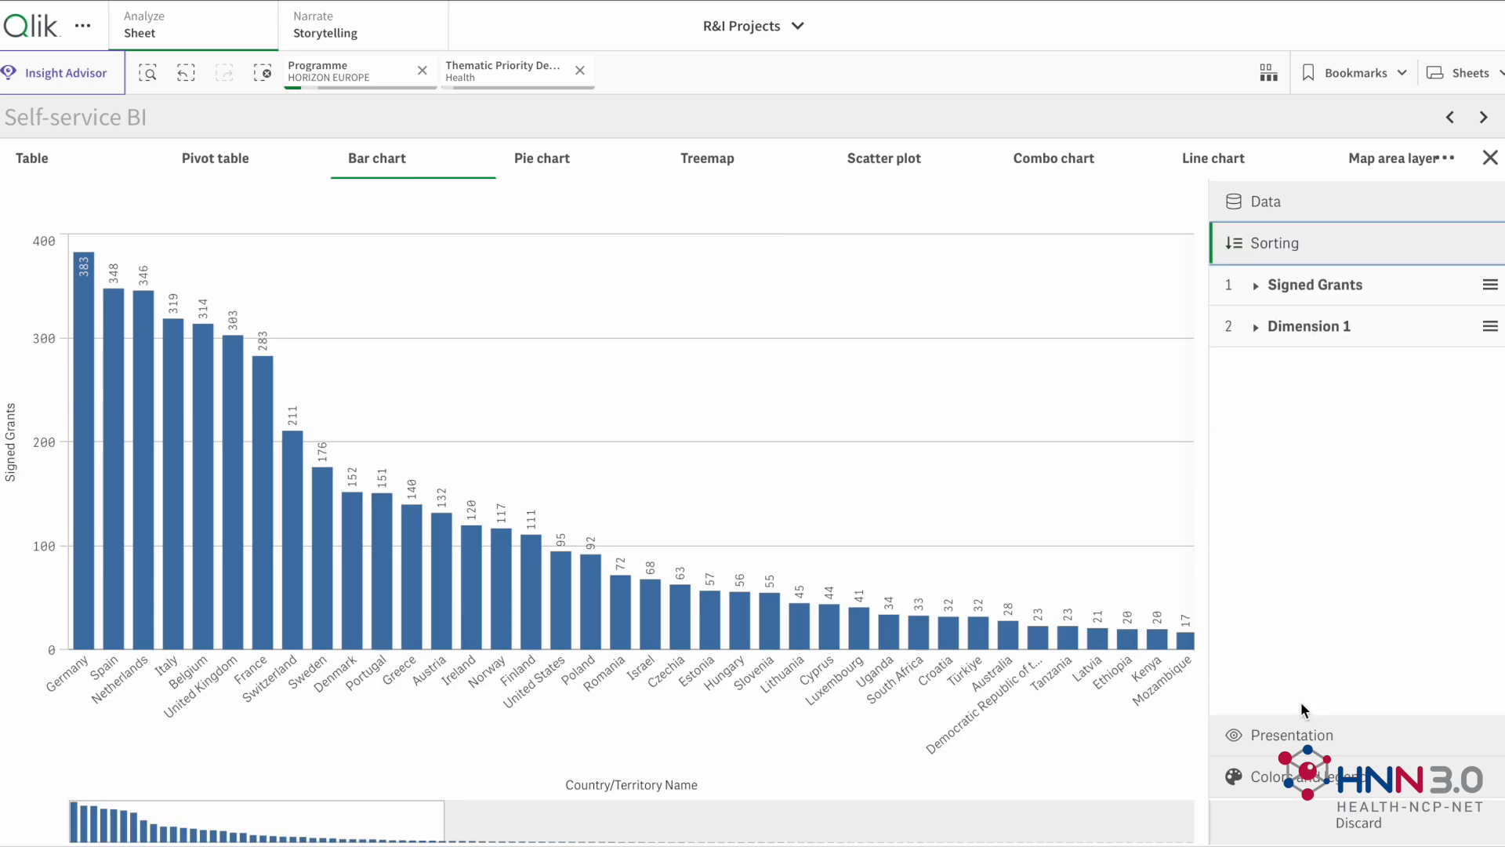
pyautogui.moveTo(1488, 326); pyautogui.dragTo(1479, 290)
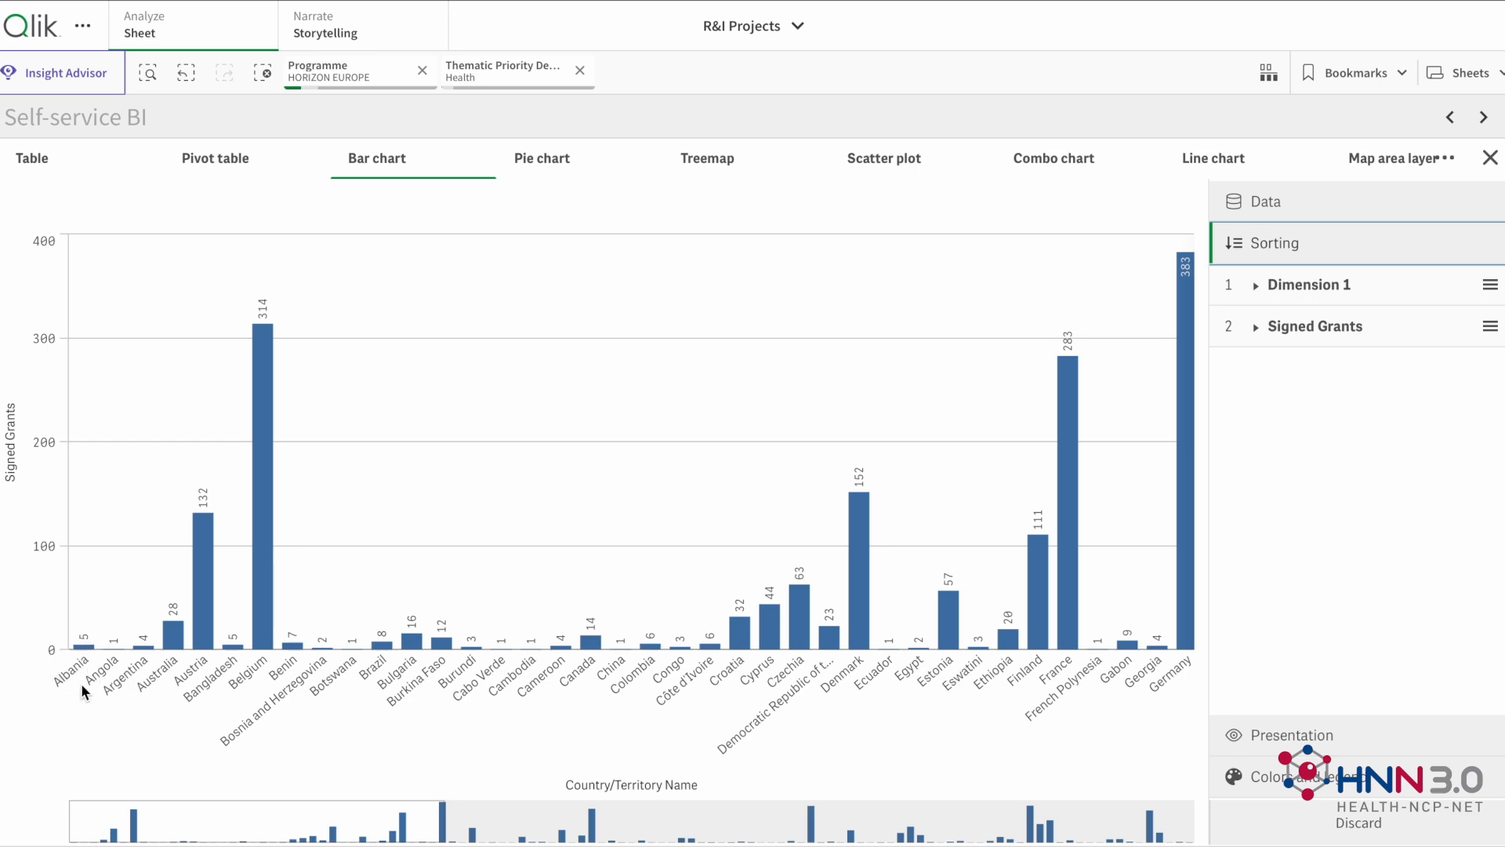
# Step: Move Signed Grants to first place in the bar chart's sorting order and set it to ascending
pyautogui.click(1255, 285)
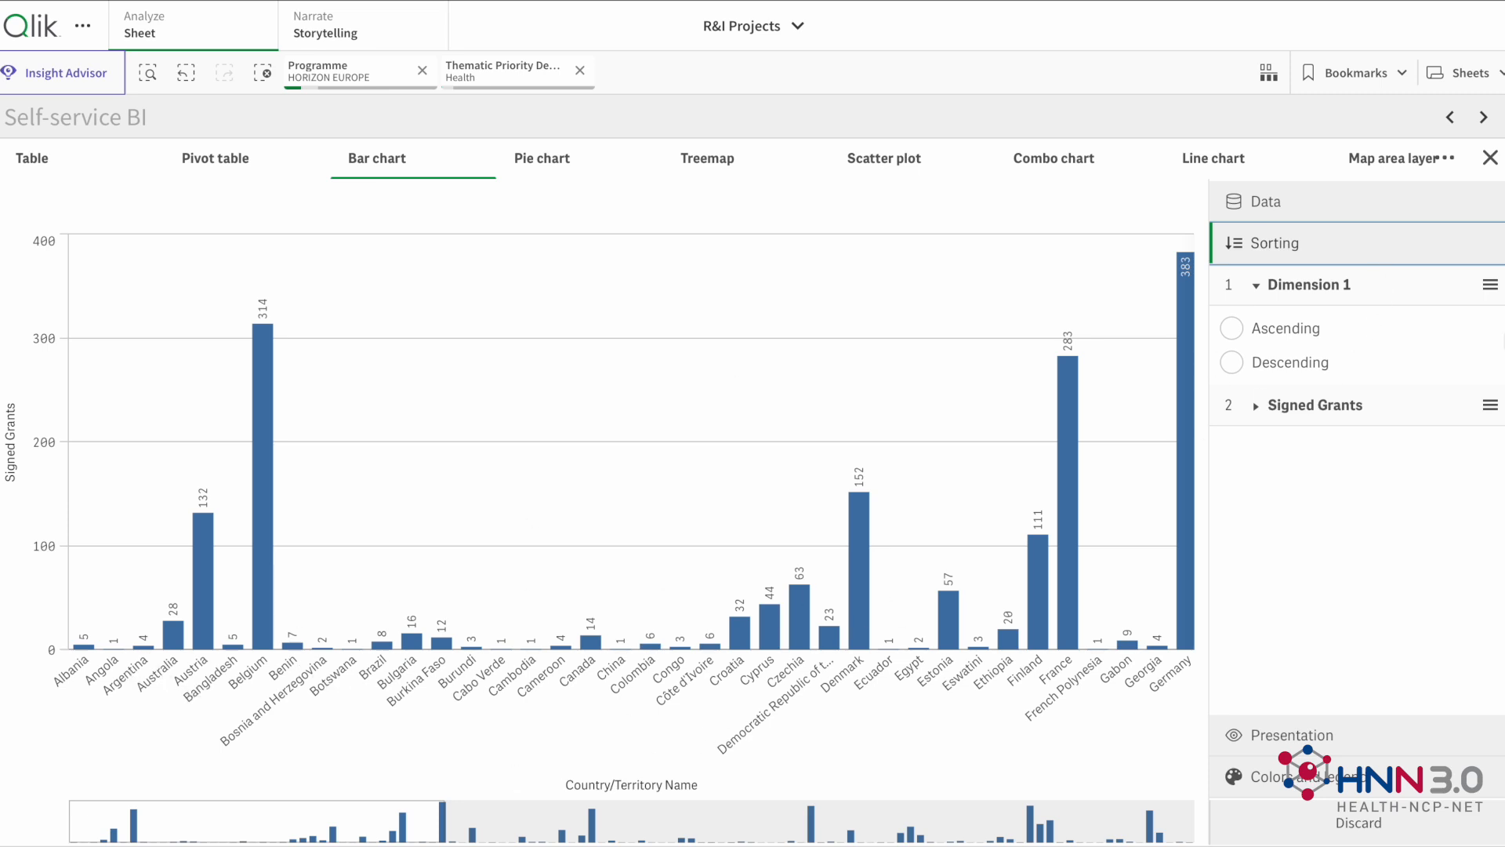
pyautogui.moveTo(1491, 405); pyautogui.dragTo(1493, 406)
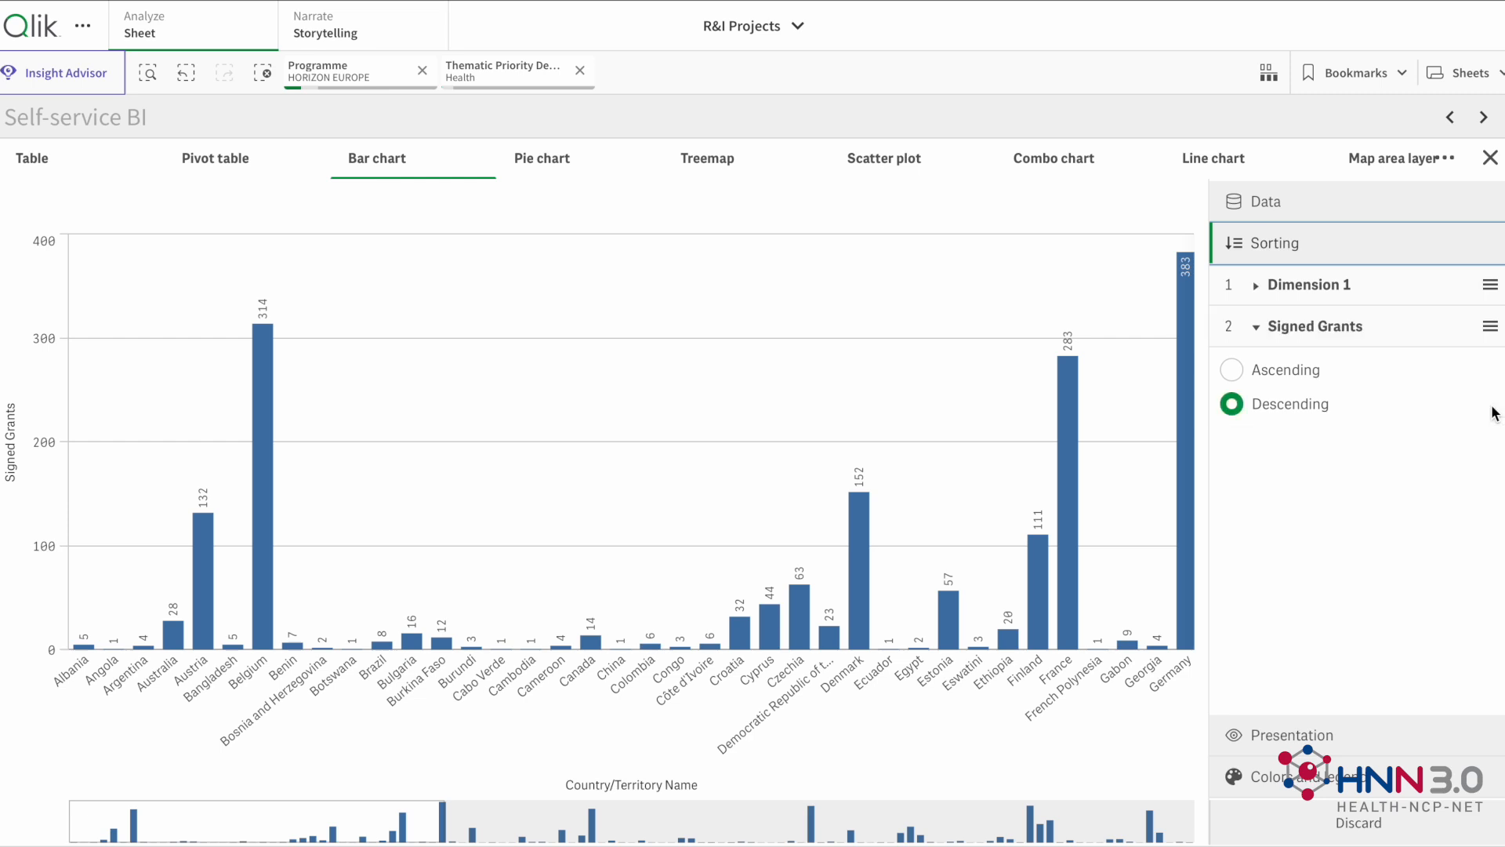
pyautogui.moveTo(1493, 336); pyautogui.dragTo(1484, 287)
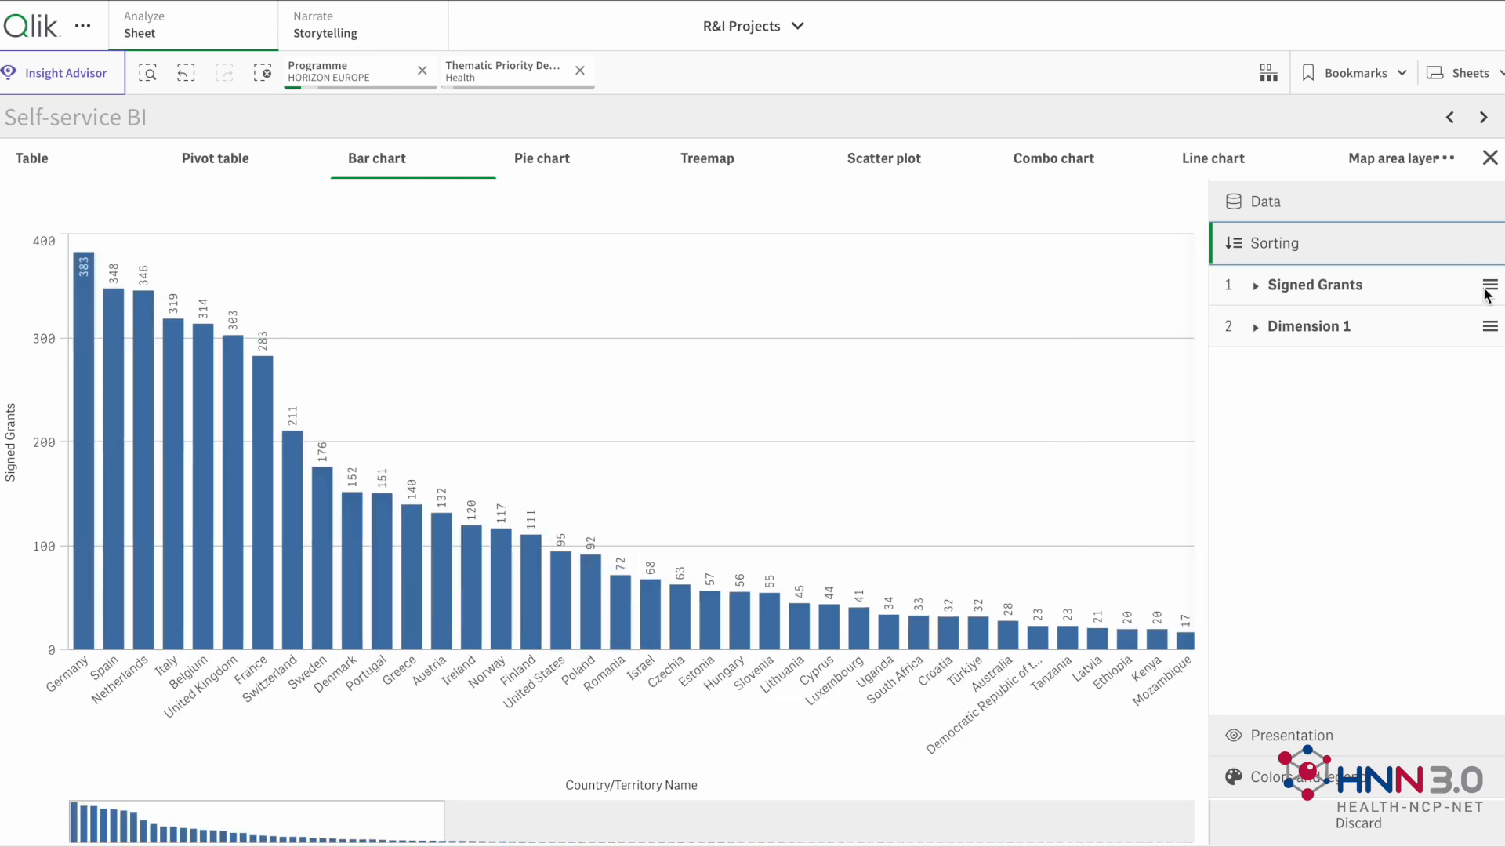
pyautogui.click(1258, 285)
pyautogui.click(1232, 327)
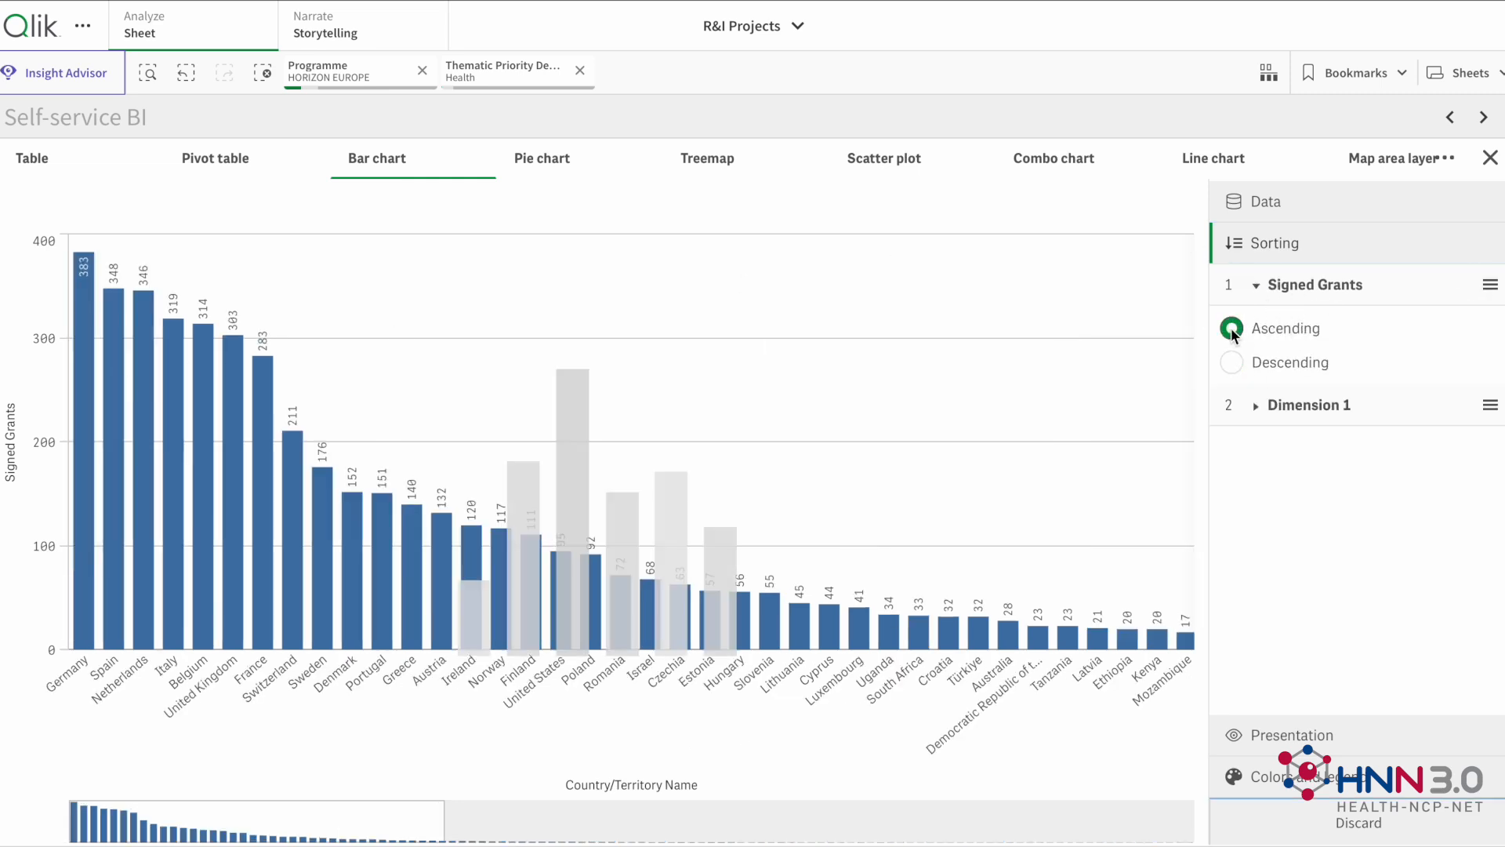
# Step: Set the bar chart's Signed Grants sorting to descending
pyautogui.click(1231, 363)
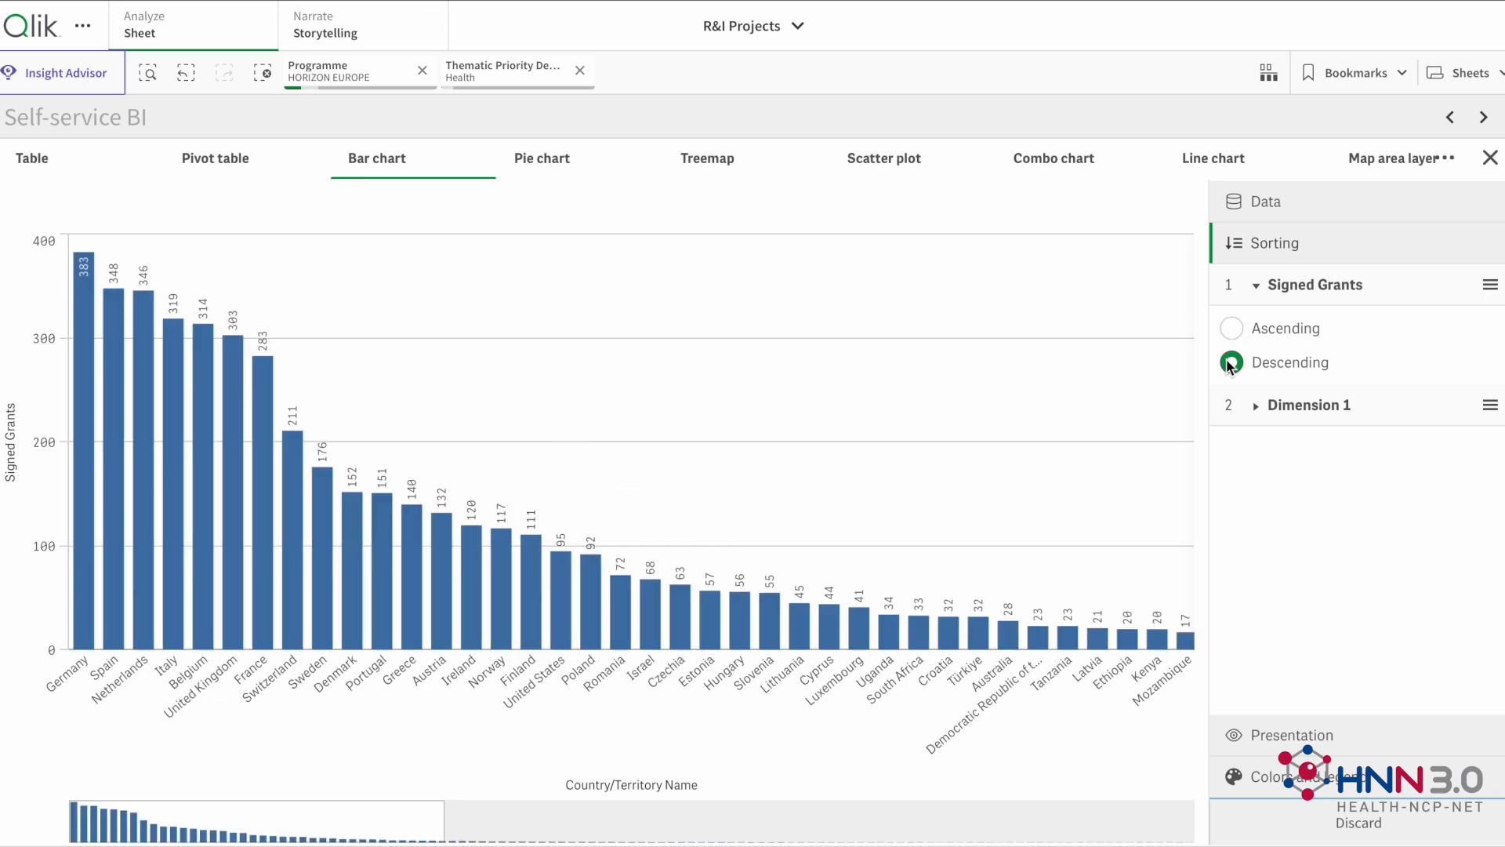
pyautogui.click(1256, 285)
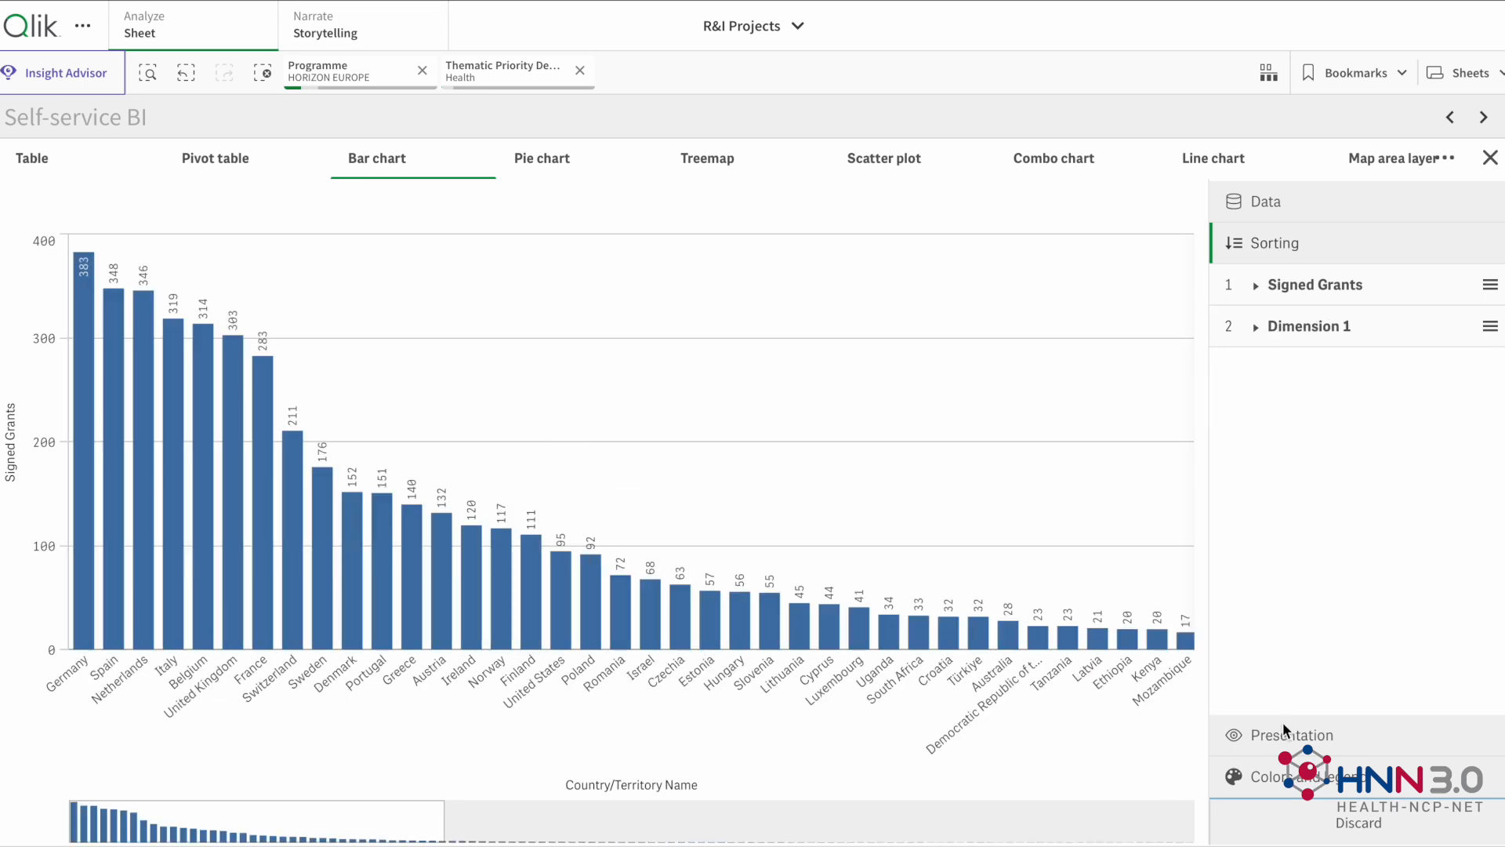
# Step: Try the horizontal orientation and hidden value labels on the bar chart, restoring vertical bars and automatic value labels
pyautogui.click(1286, 734)
pyautogui.click(1458, 420)
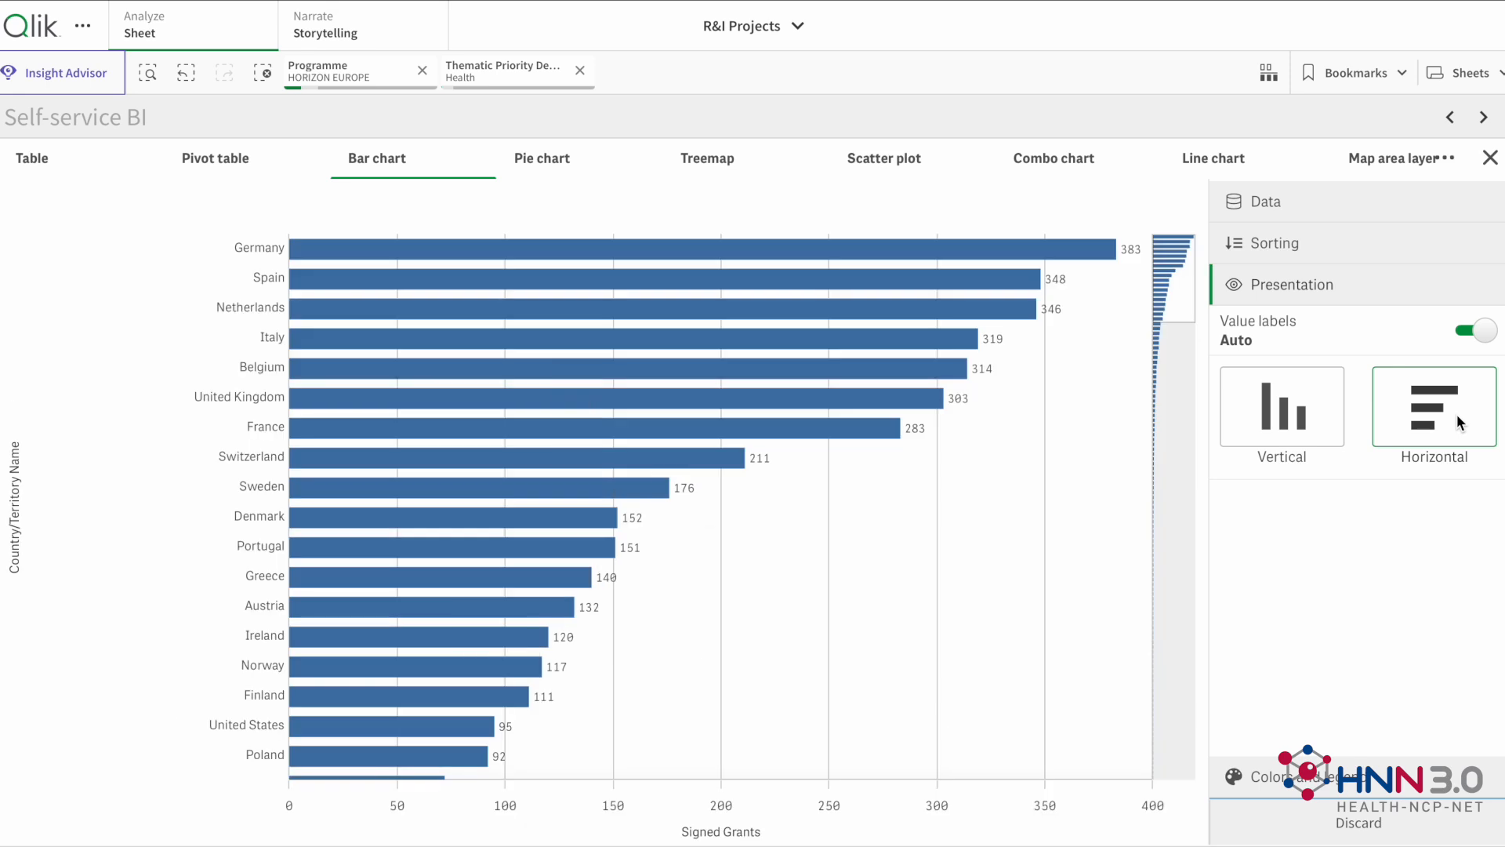
pyautogui.click(1286, 405)
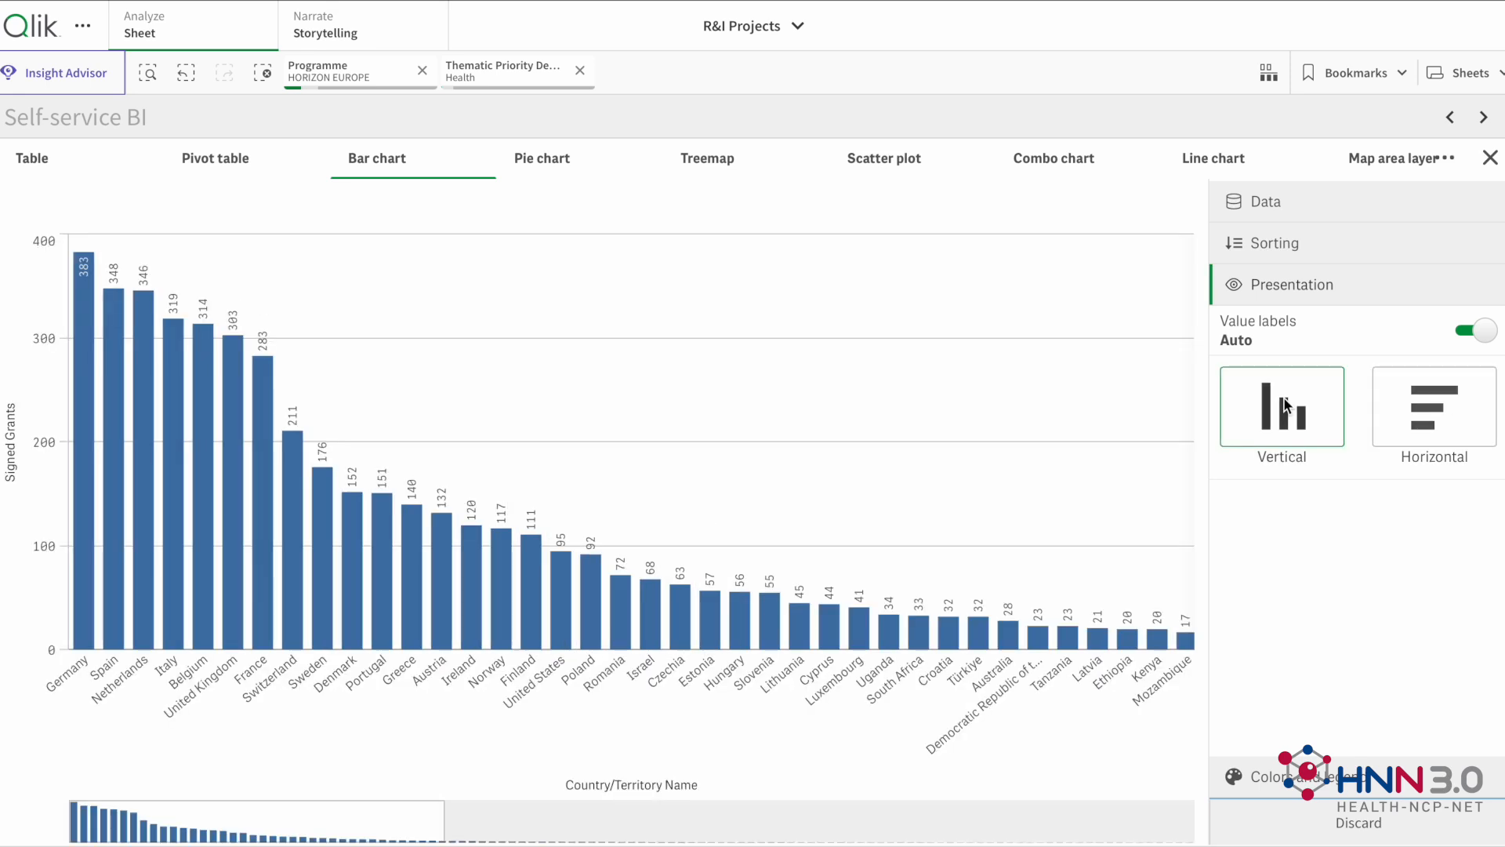
pyautogui.click(1478, 332)
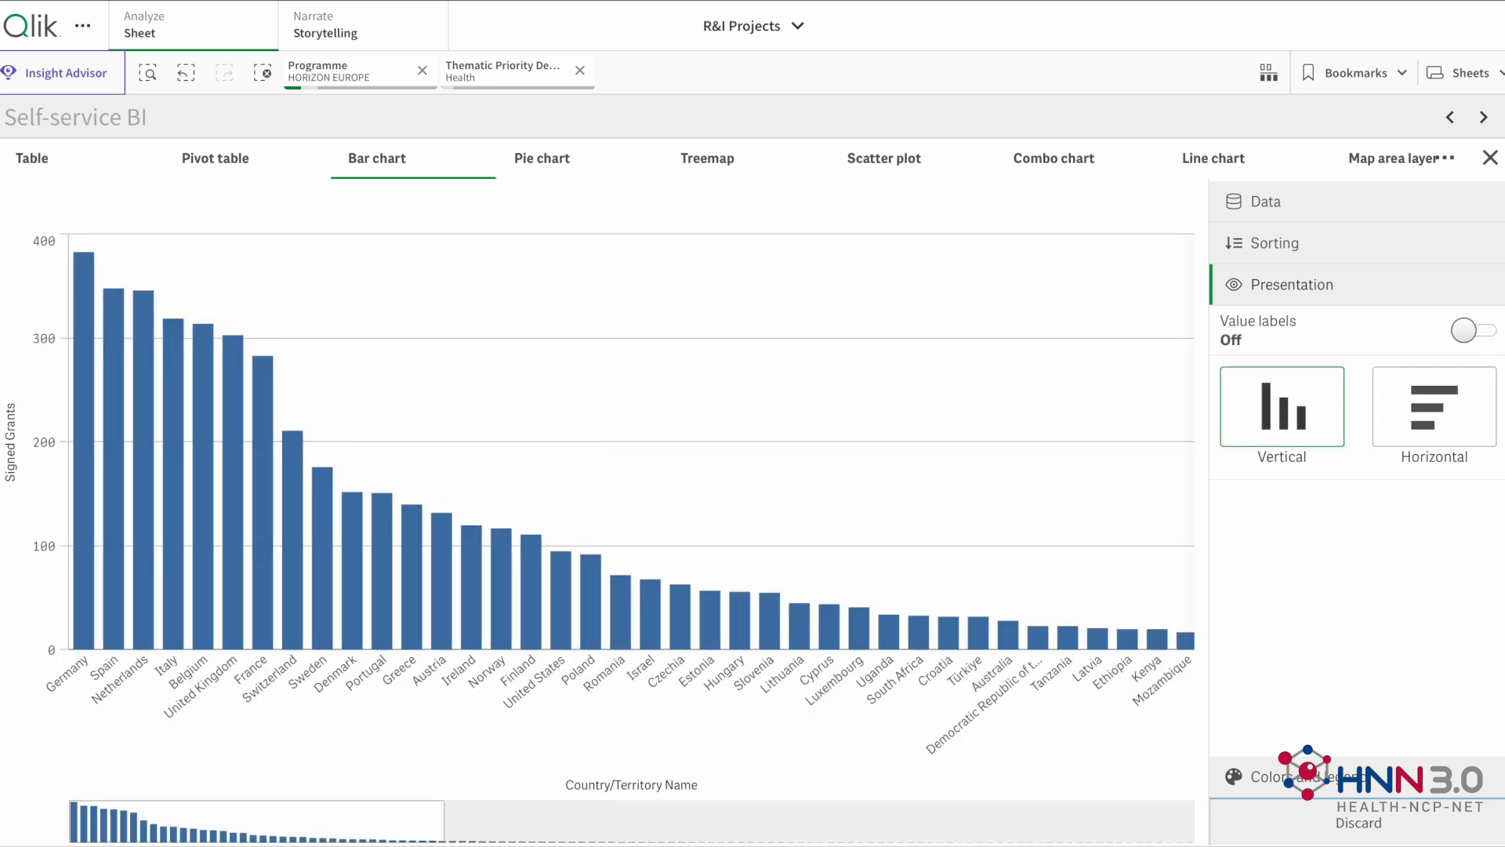
pyautogui.click(1478, 331)
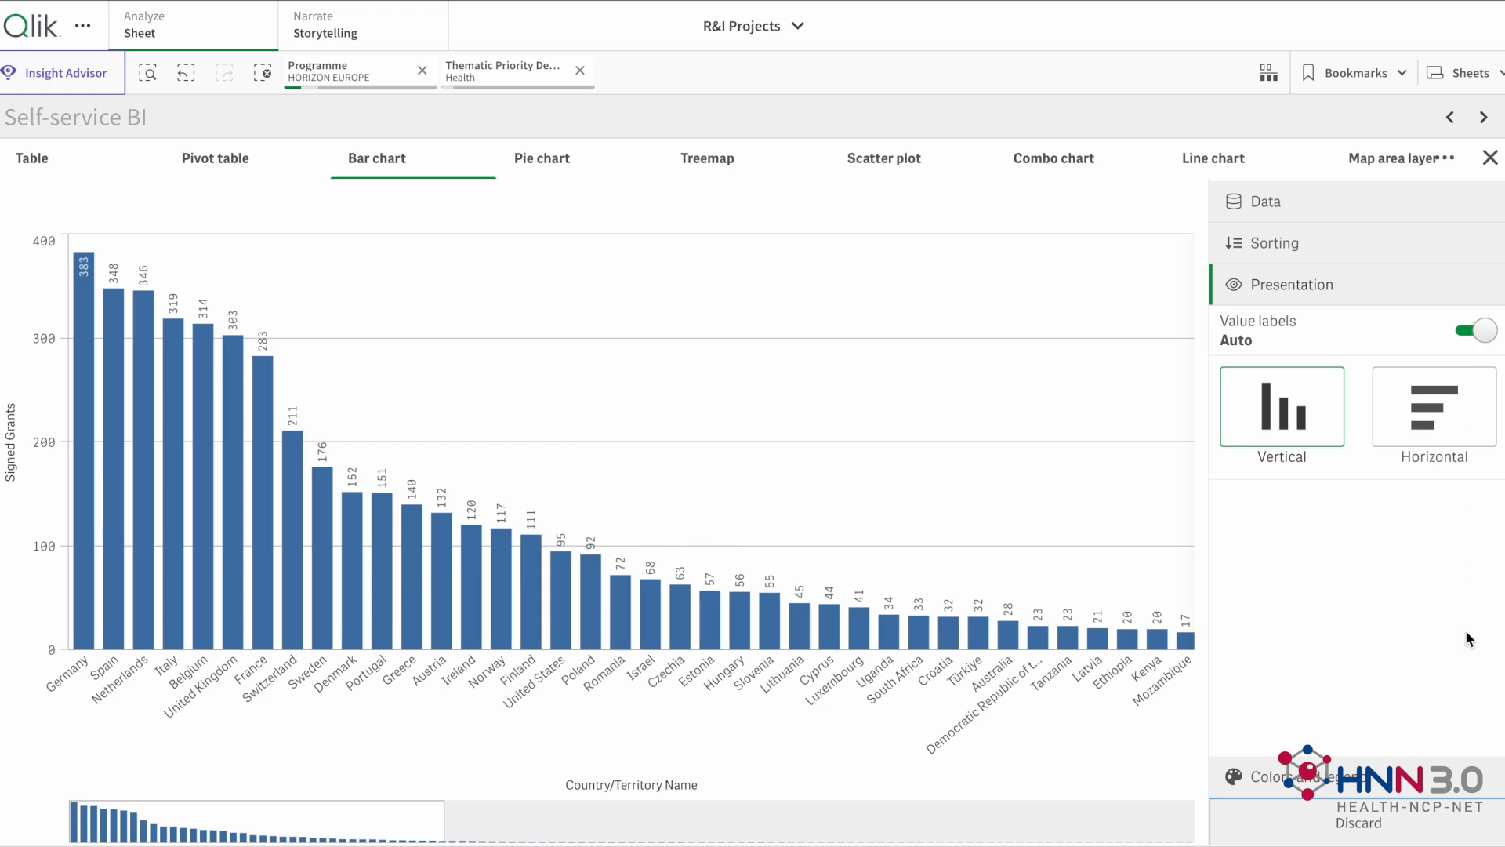
# Step: Try colouring the bars by single color, by dimension and by measure, restore Auto, and close the exploration settings
pyautogui.click(1376, 773)
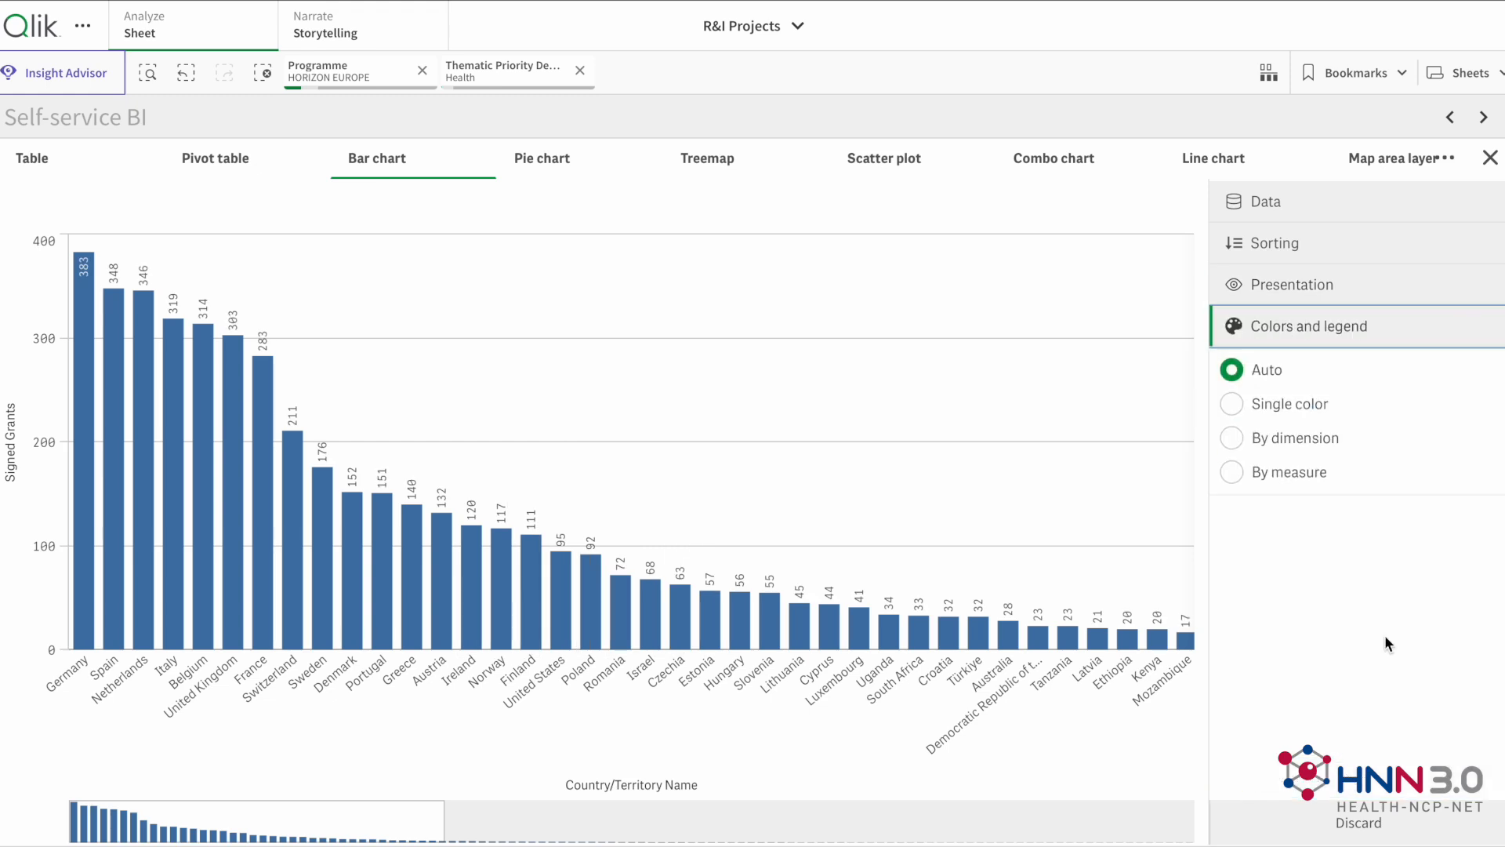
pyautogui.click(1289, 402)
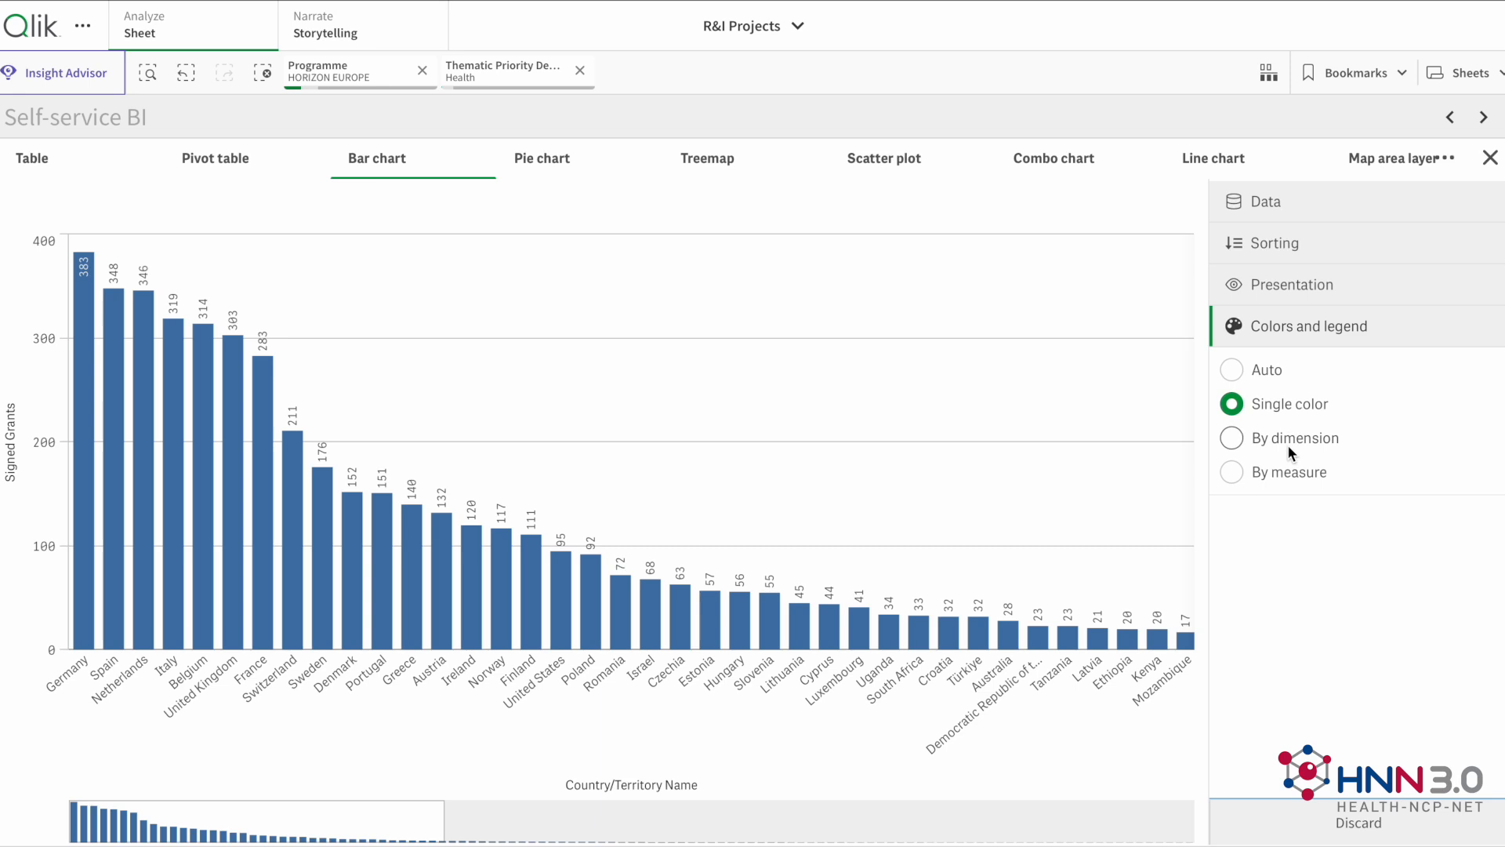
pyautogui.click(1287, 445)
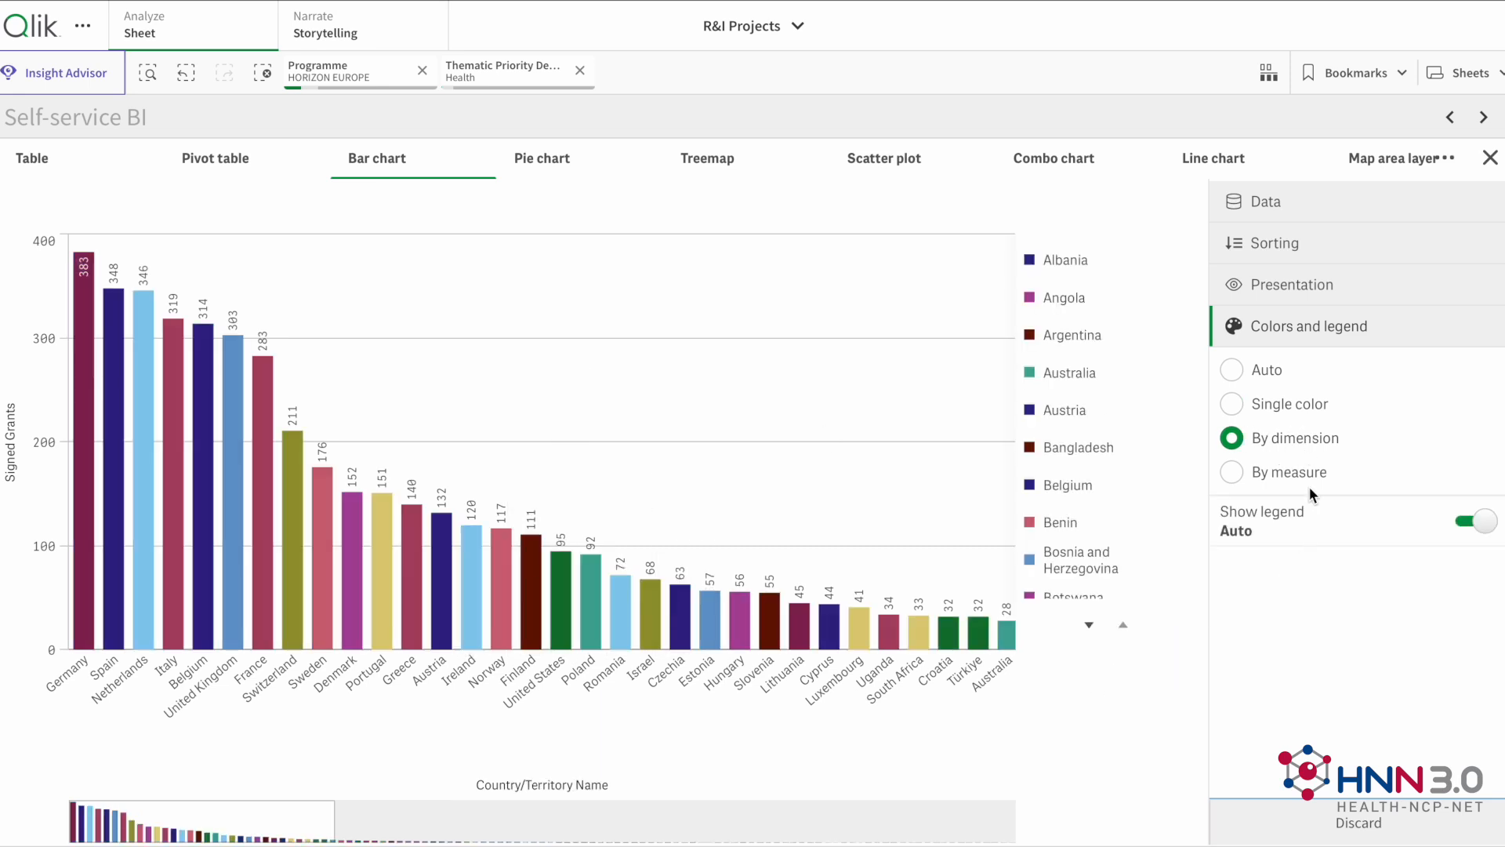
pyautogui.click(1290, 473)
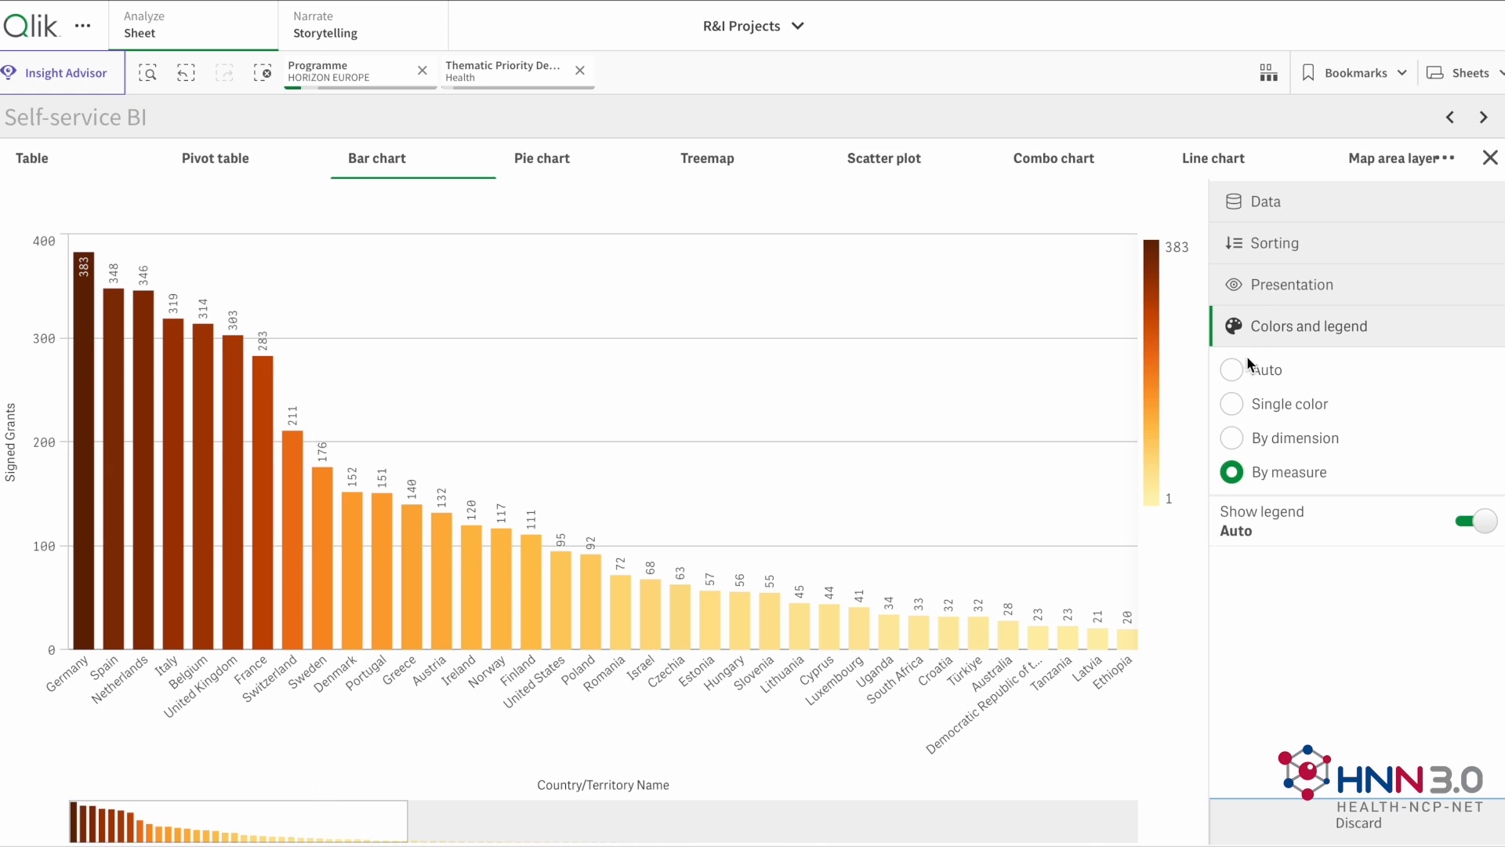
pyautogui.click(1233, 380)
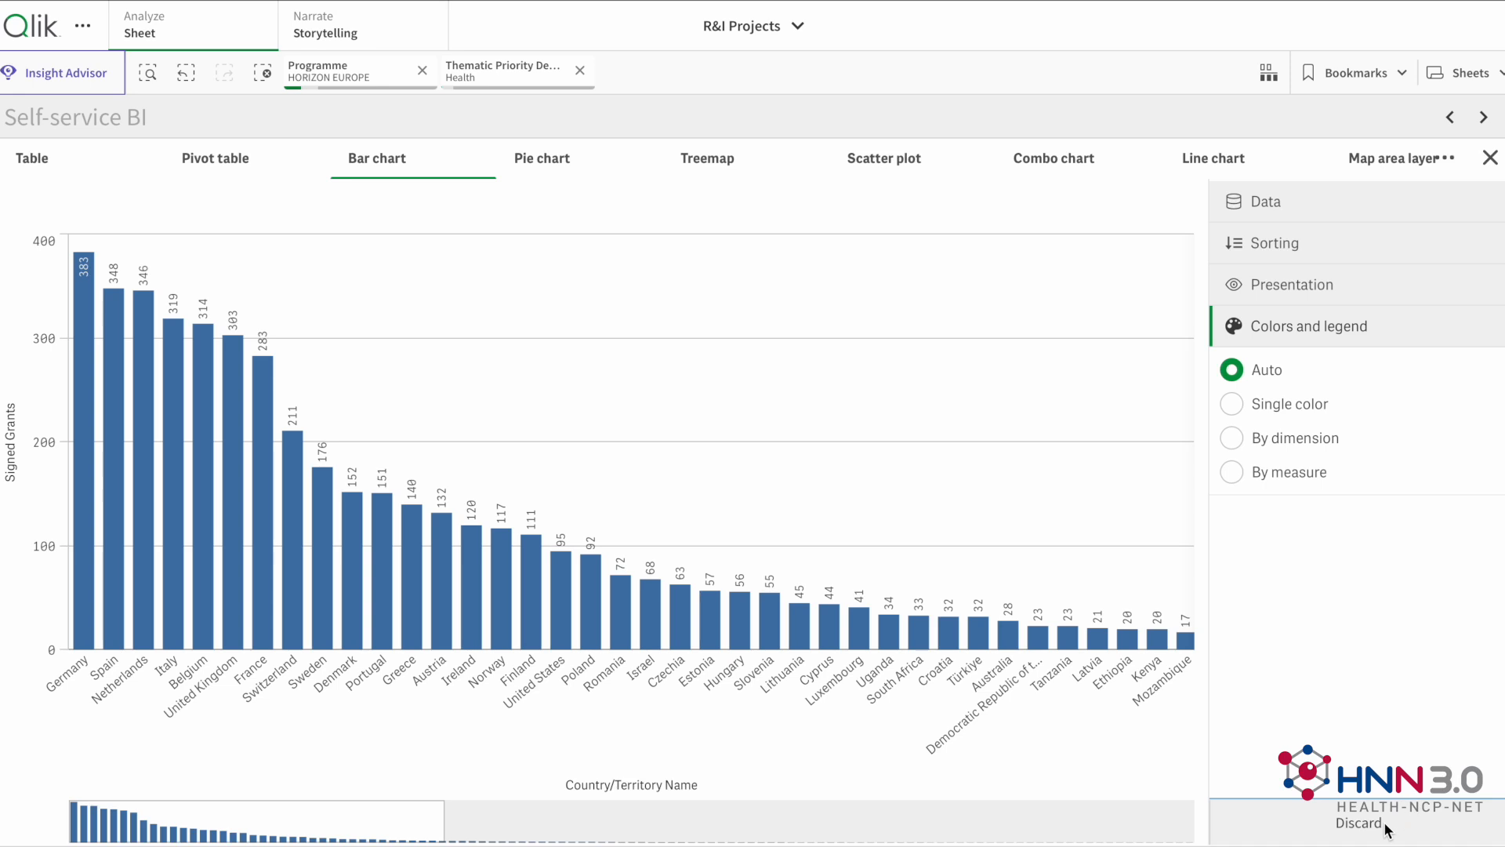
pyautogui.click(1490, 157)
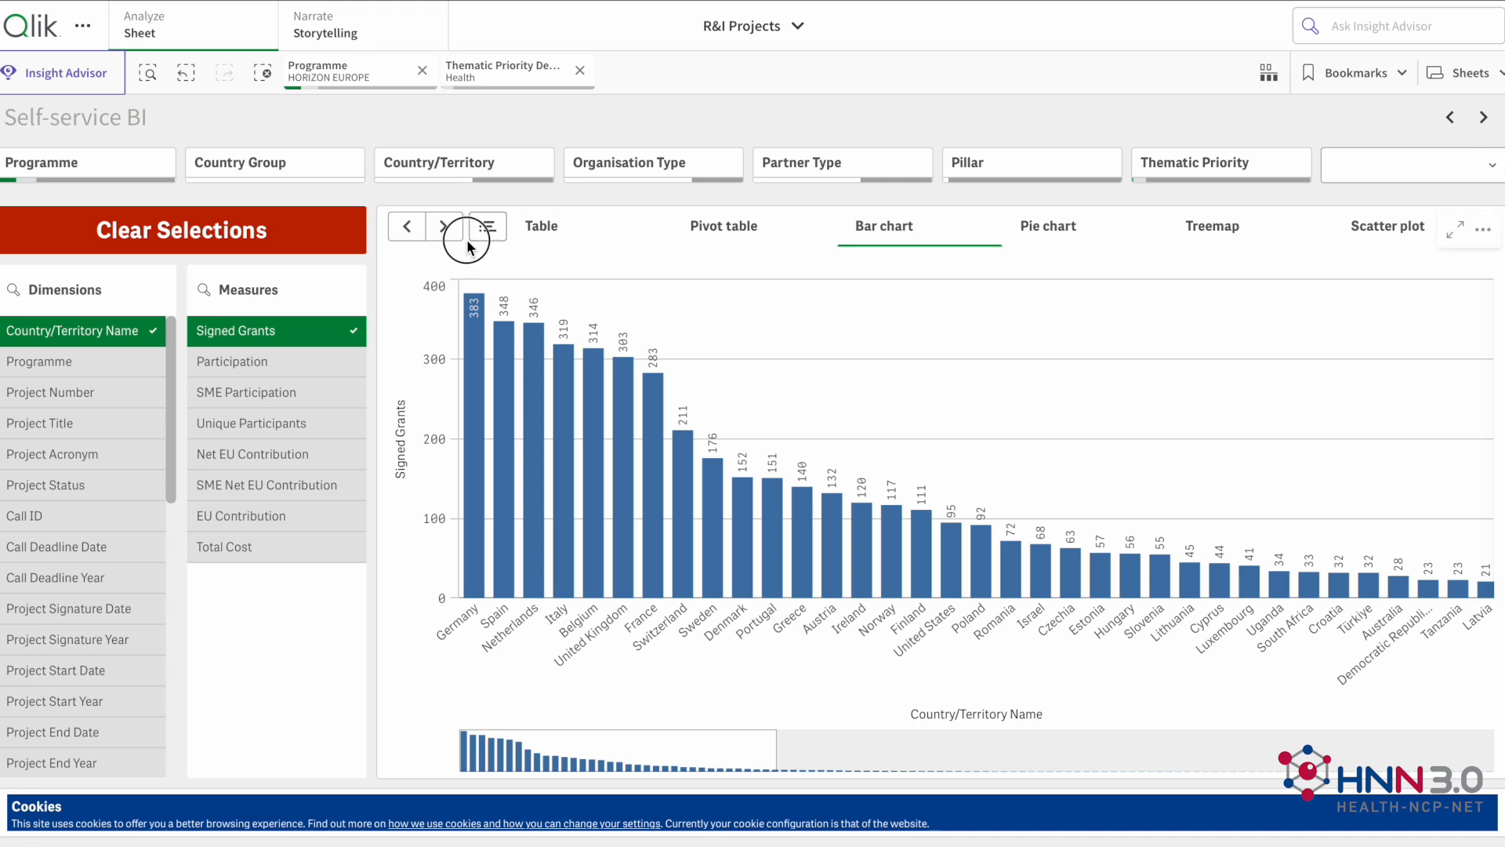
# Step: Display the data as a line chart and look at its exploration settings for sorting
pyautogui.click(487, 227)
pyautogui.scroll(-1, 500, 535)
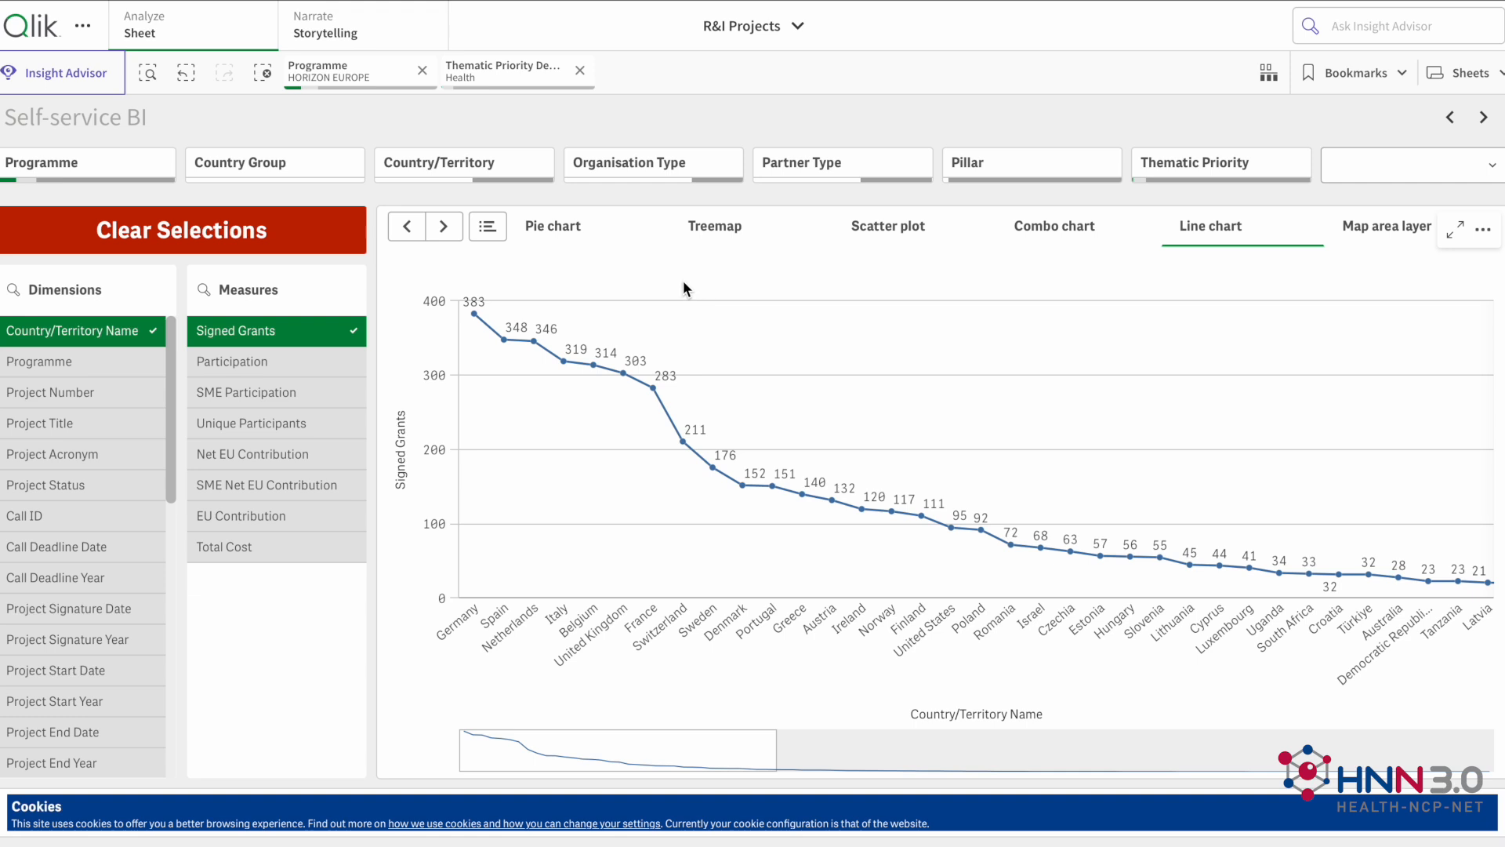
pyautogui.rightClick(684, 280)
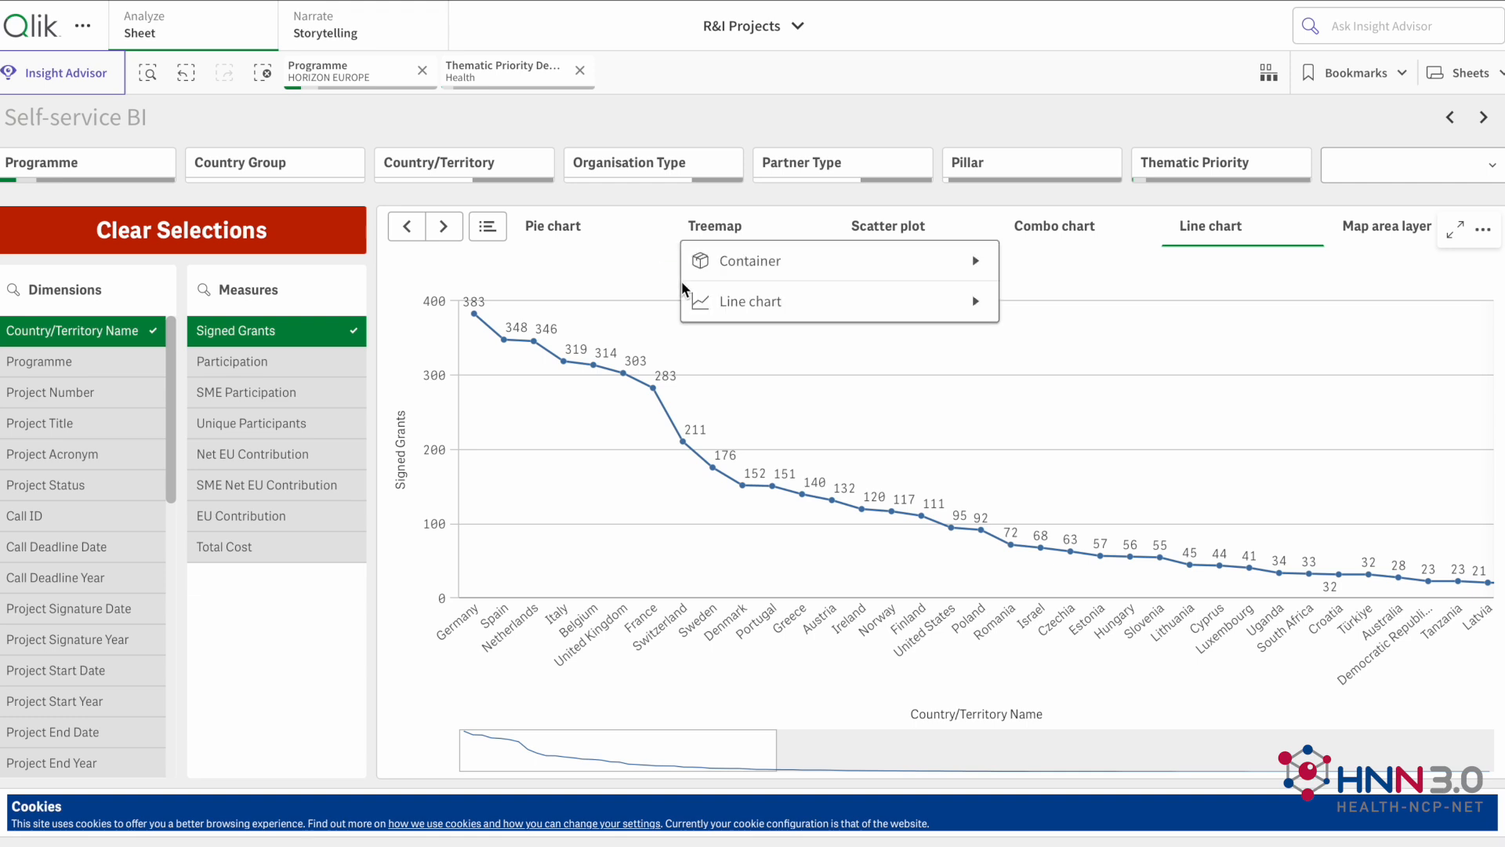
pyautogui.click(746, 300)
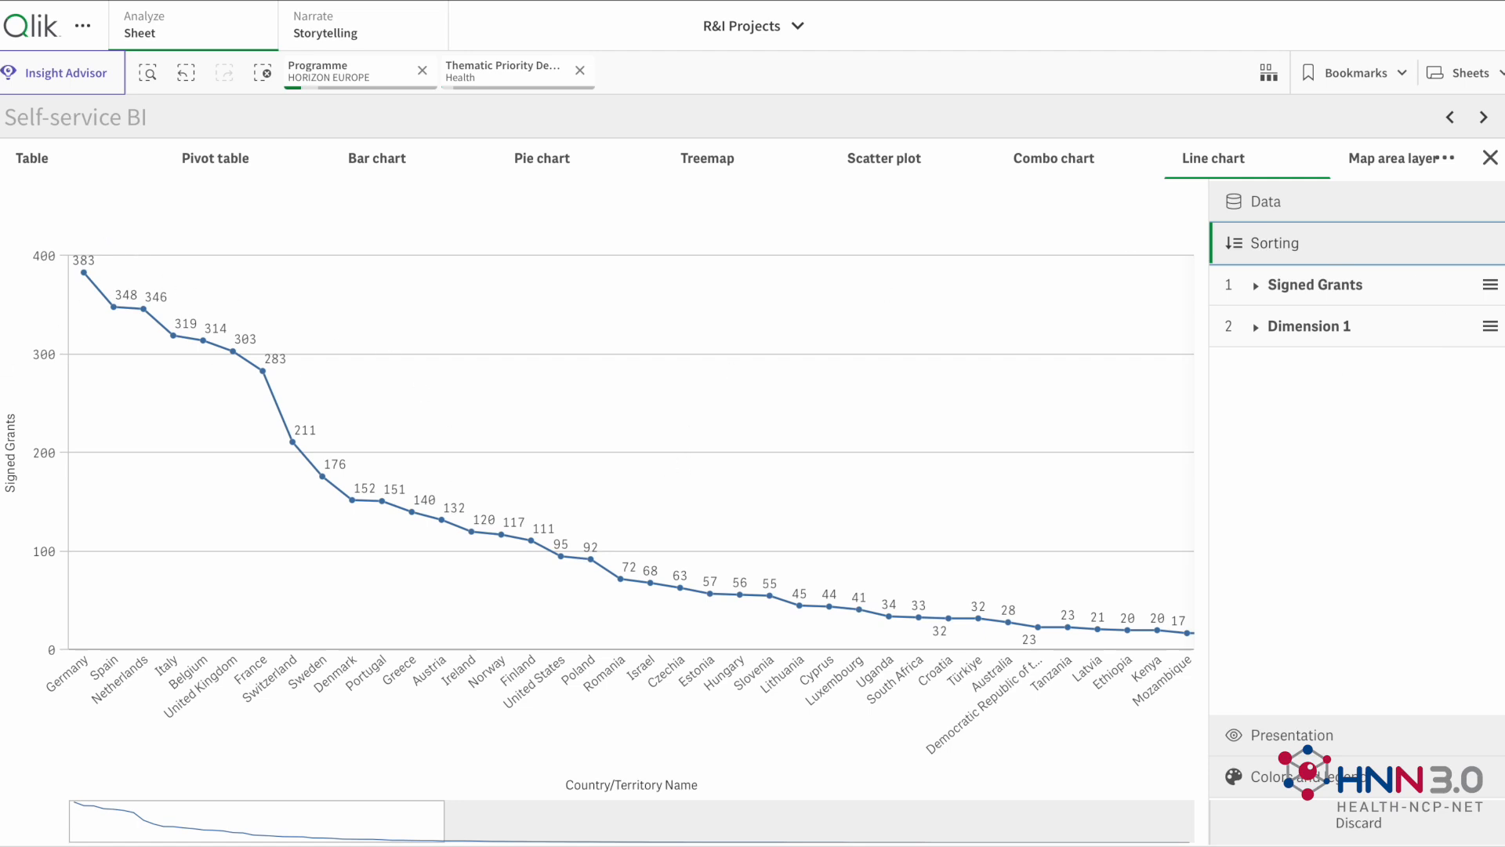
pyautogui.click(1491, 158)
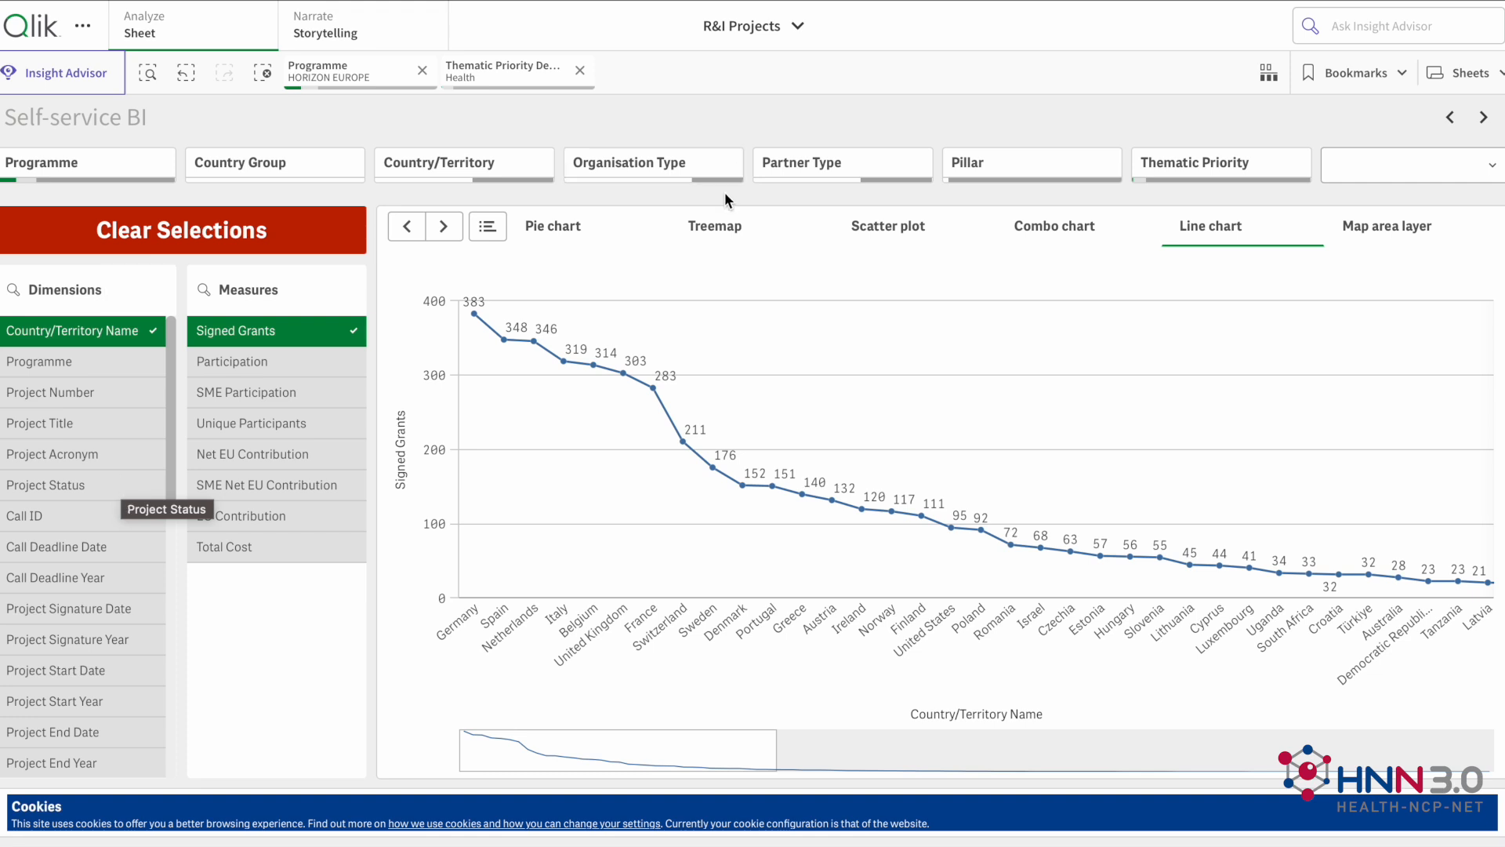
# Step: Switch back to the table view and add the Programme dimension
pyautogui.click(487, 226)
pyautogui.click(466, 266)
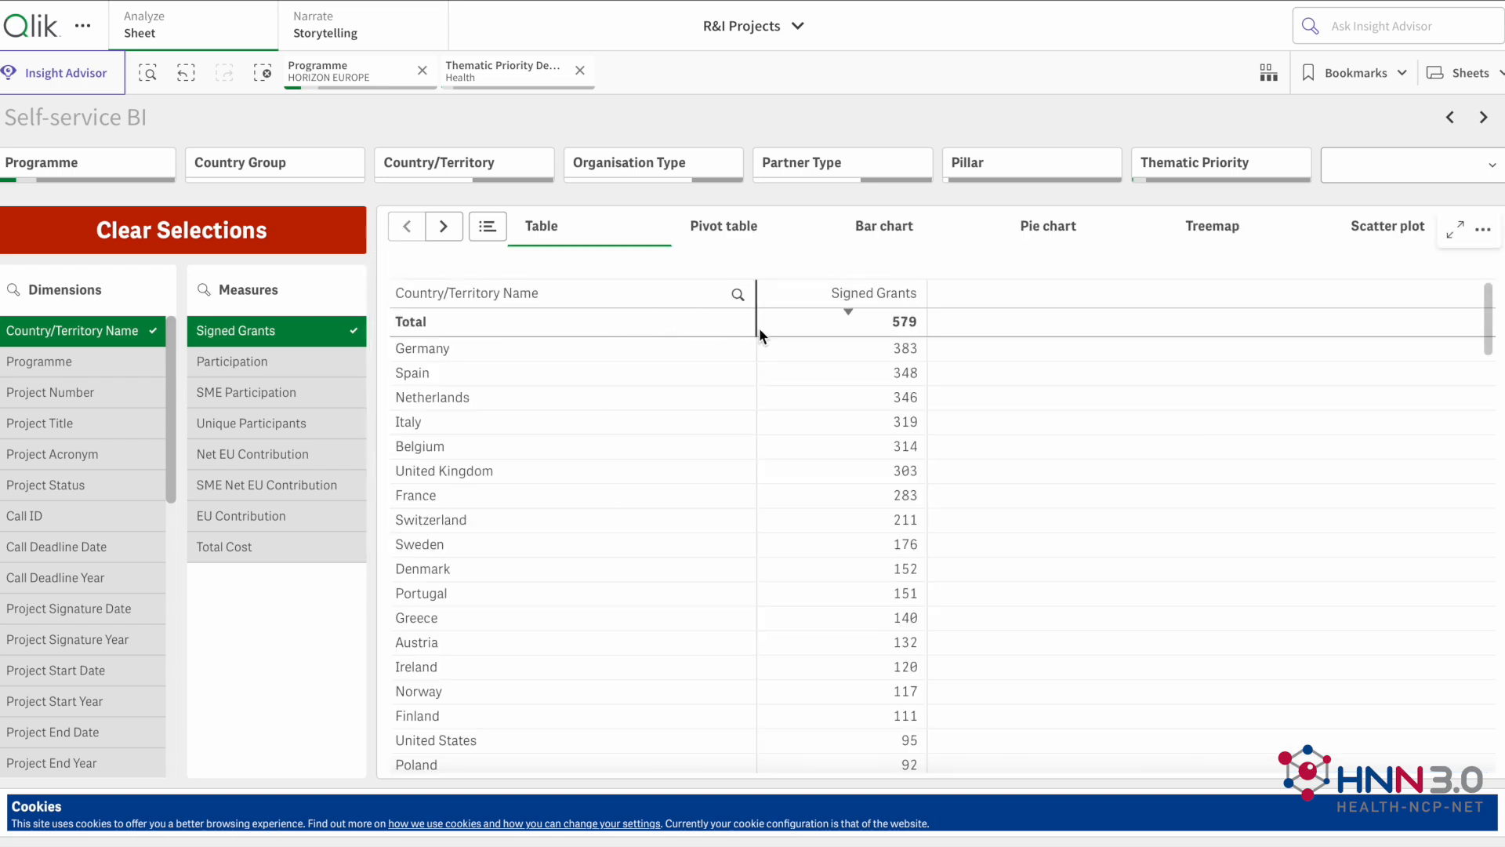
pyautogui.click(130, 367)
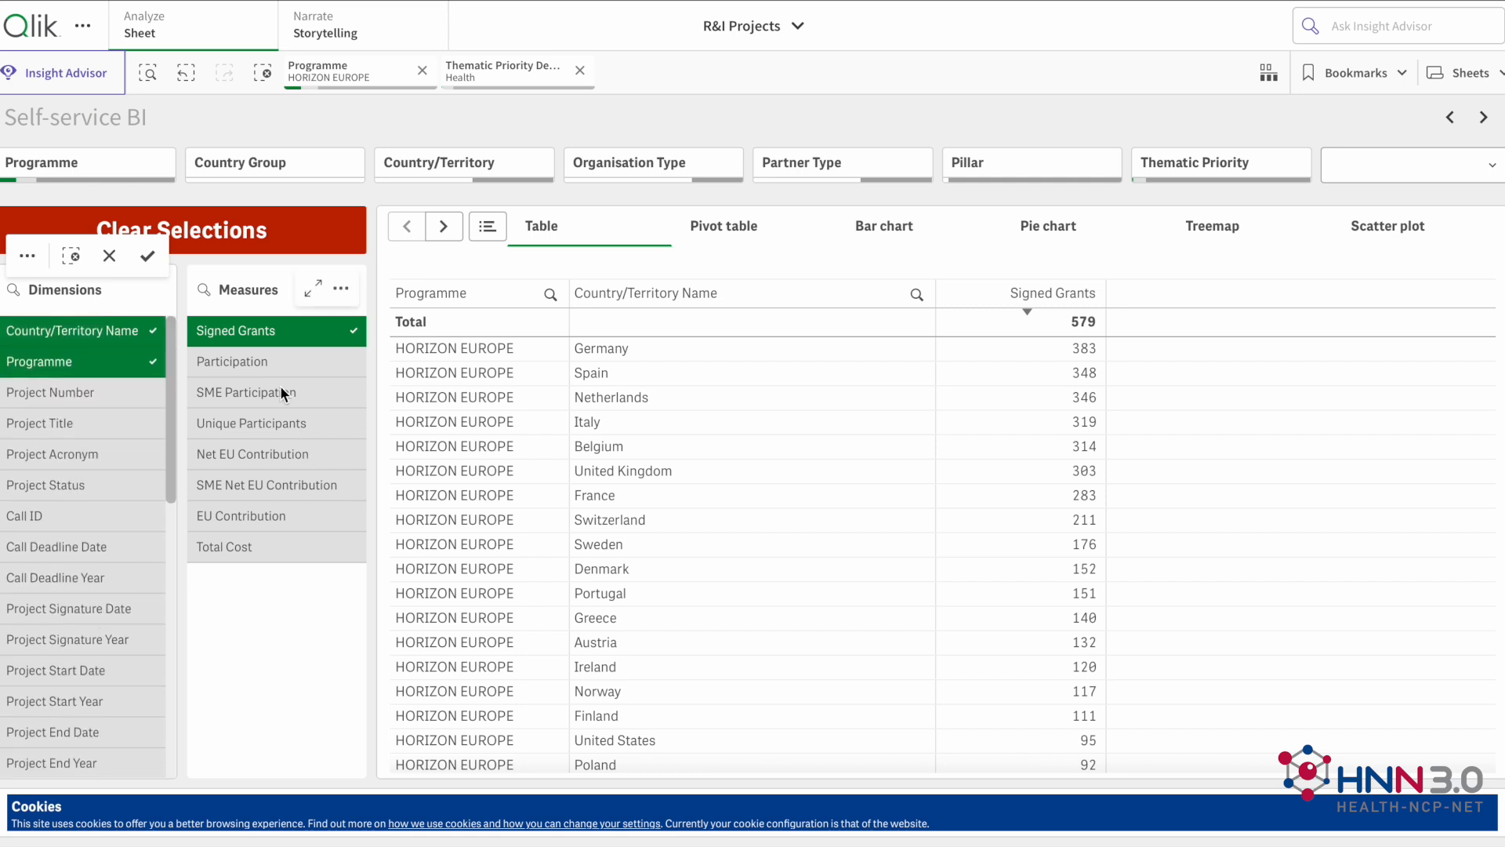
# Step: Add the Participation and SME Participation measures to the table alongside Signed Grants
pyautogui.click(290, 362)
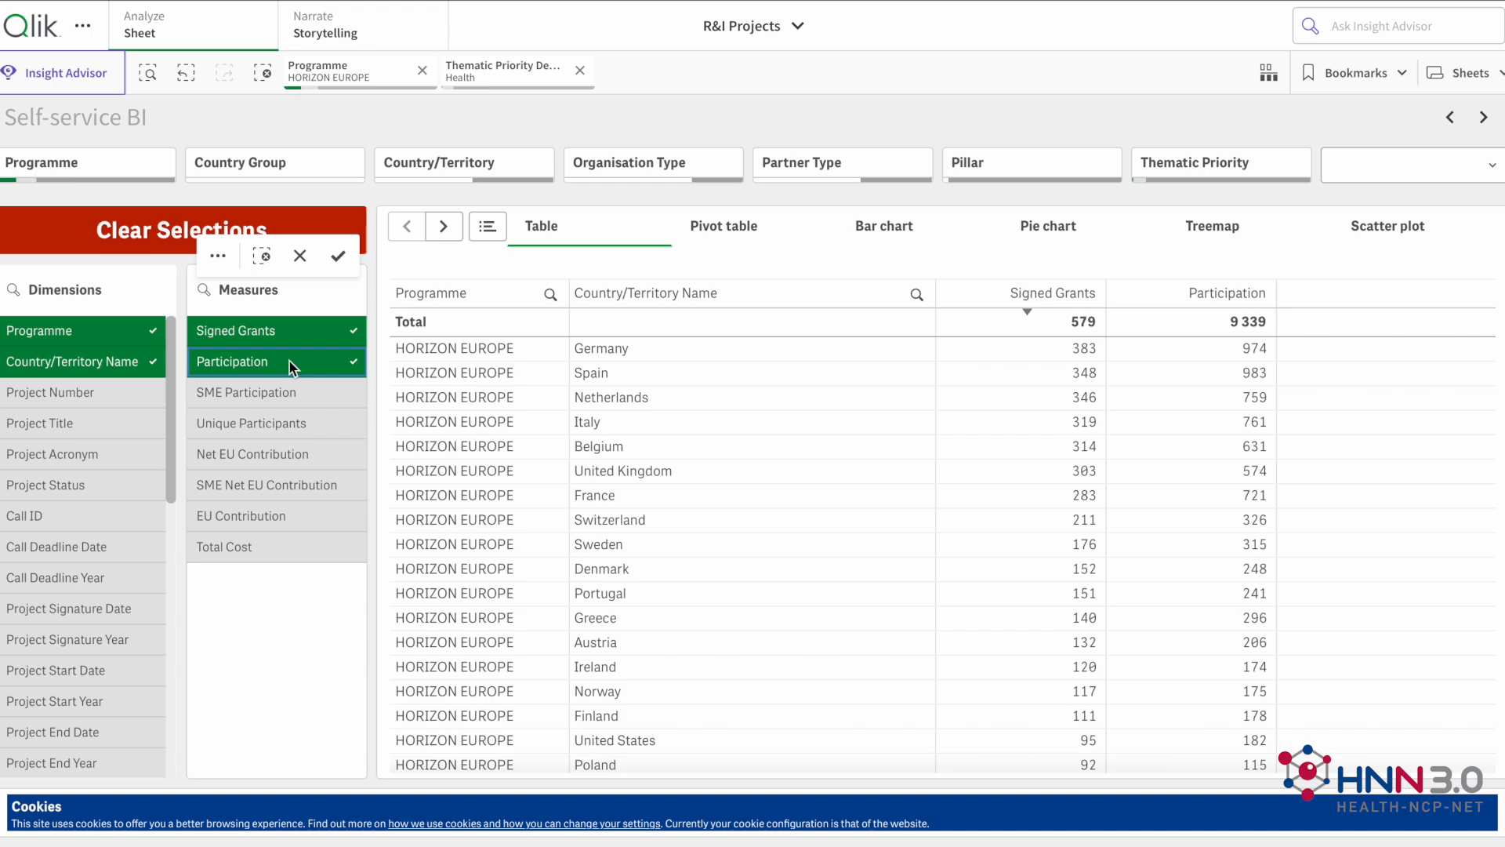
pyautogui.click(278, 391)
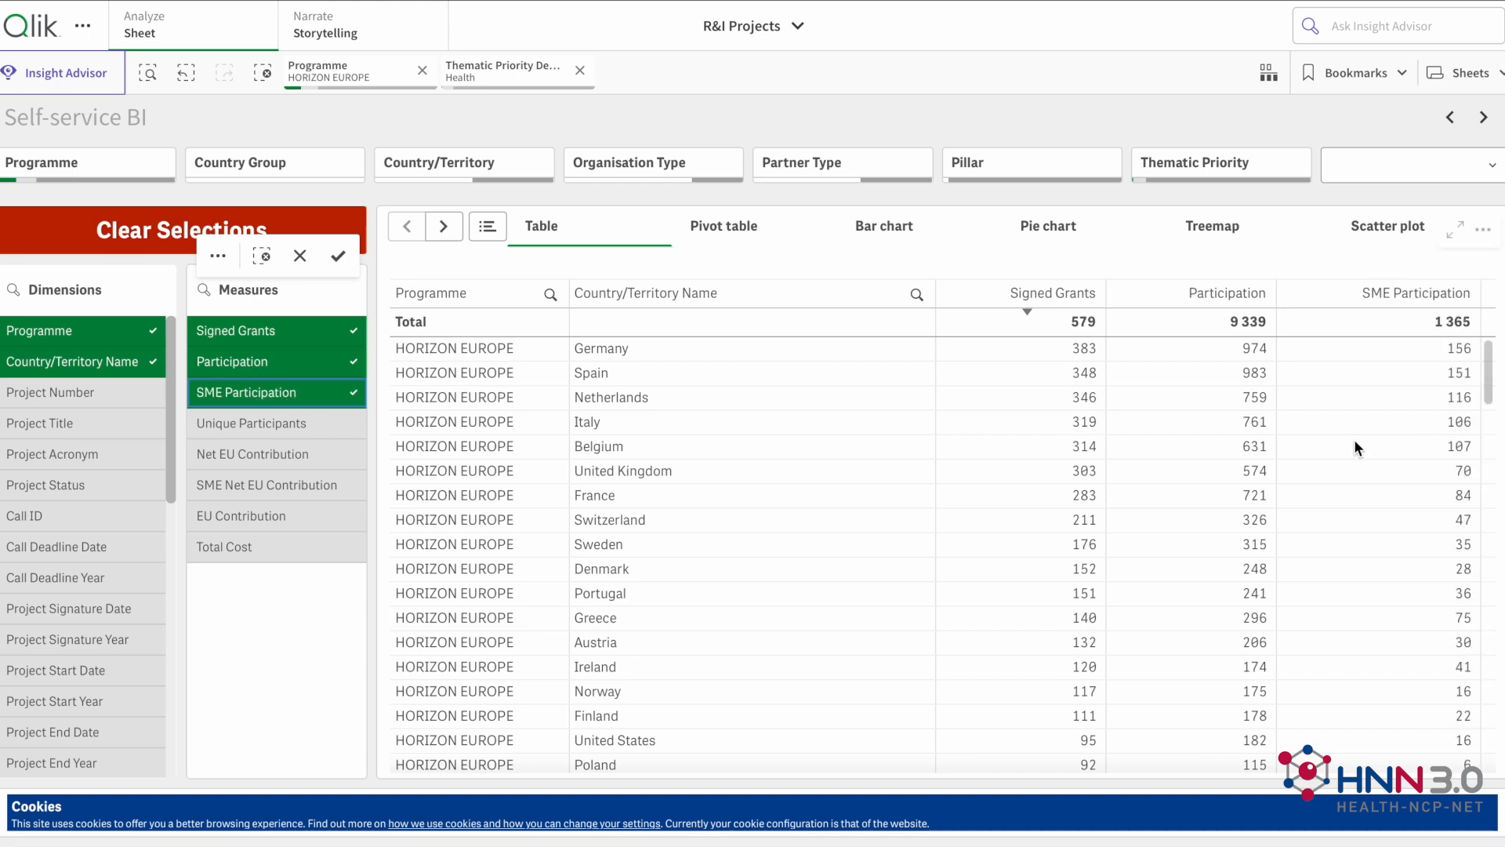
pyautogui.scroll(-1, 1353, 439)
pyautogui.scroll(1, 1353, 439)
pyautogui.click(878, 428)
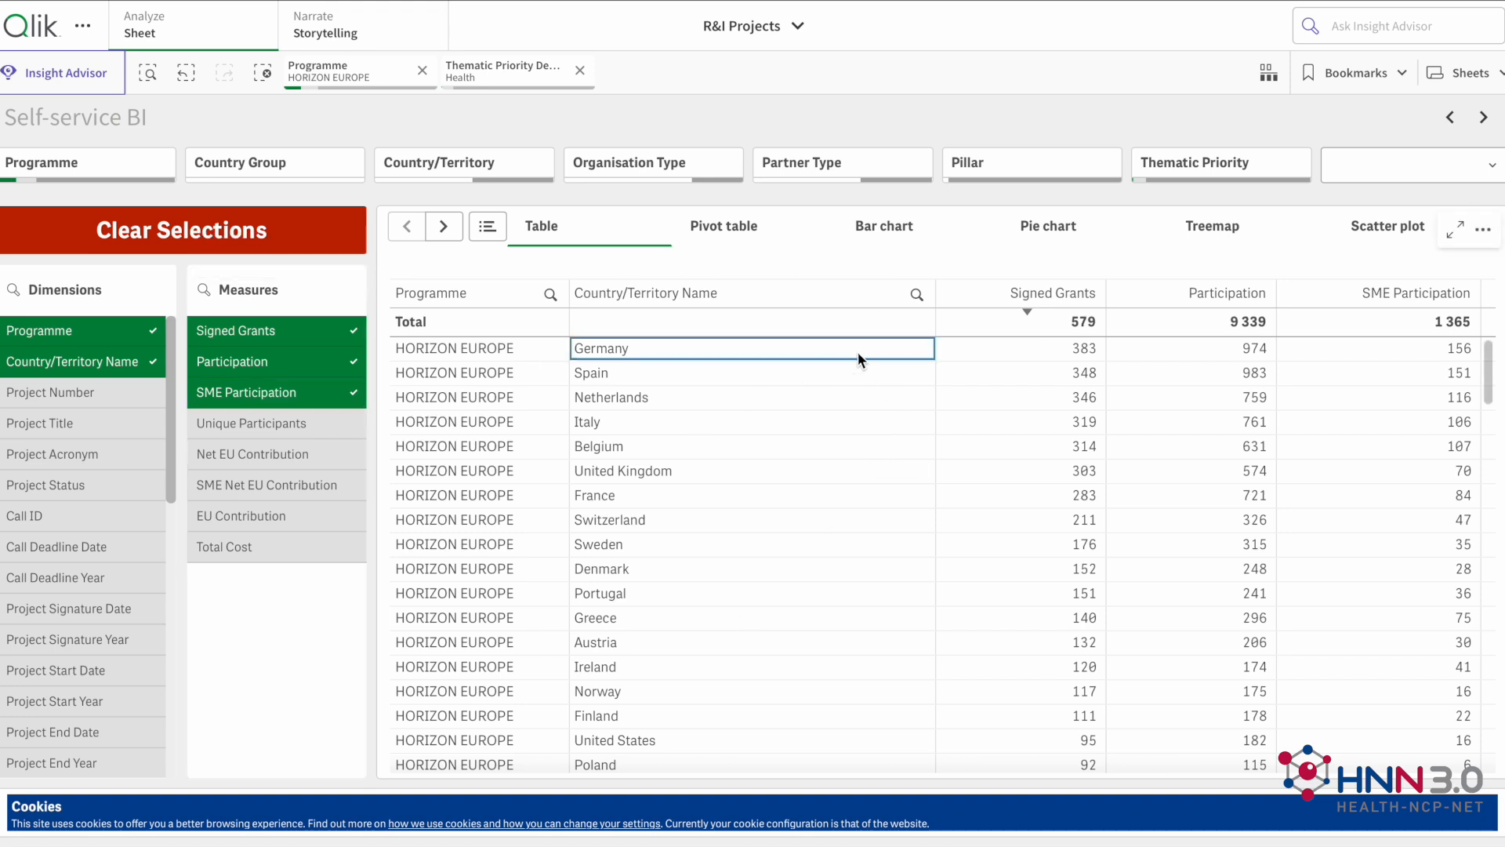